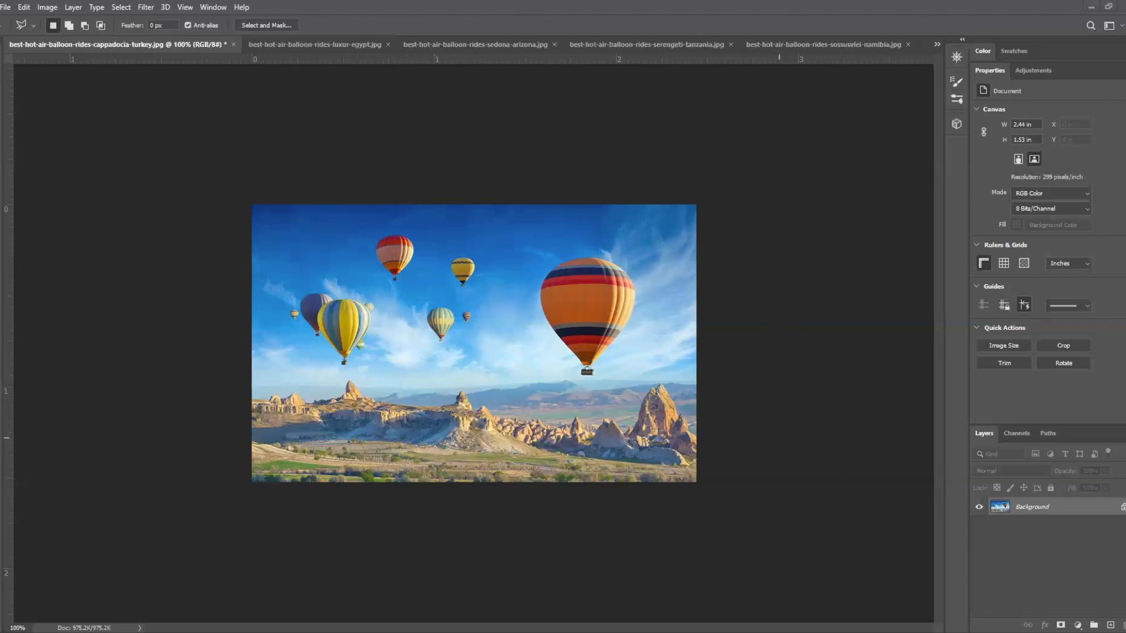
Step: Outline the large orange balloon in the Cappadocia image with the Polygonal Lasso, leaving a margin of sky around it
key("m")
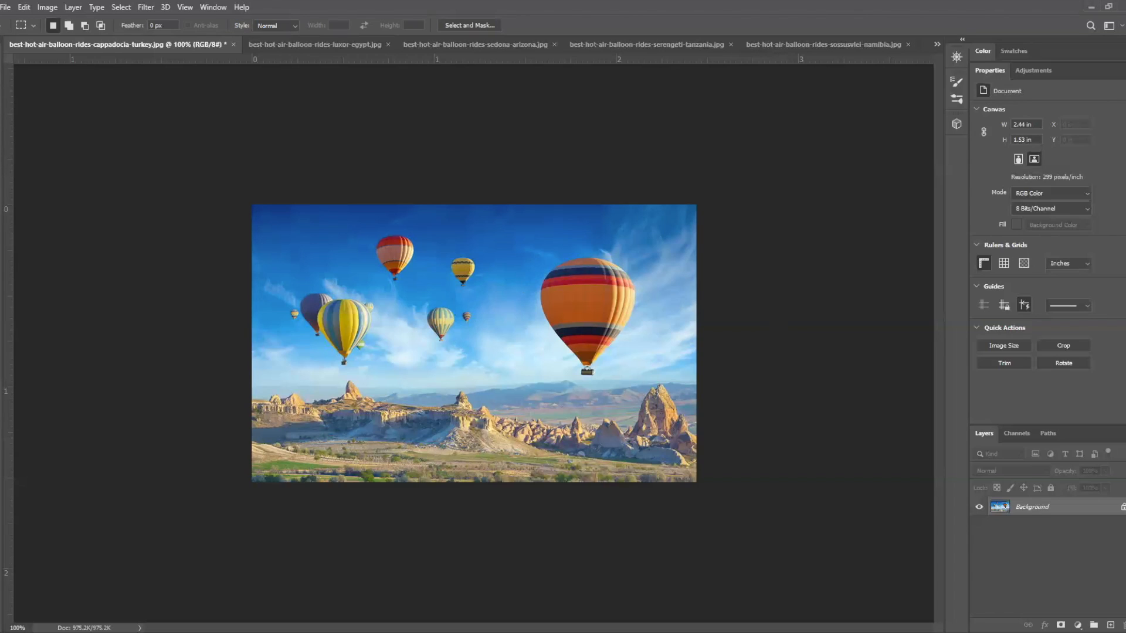
key("l")
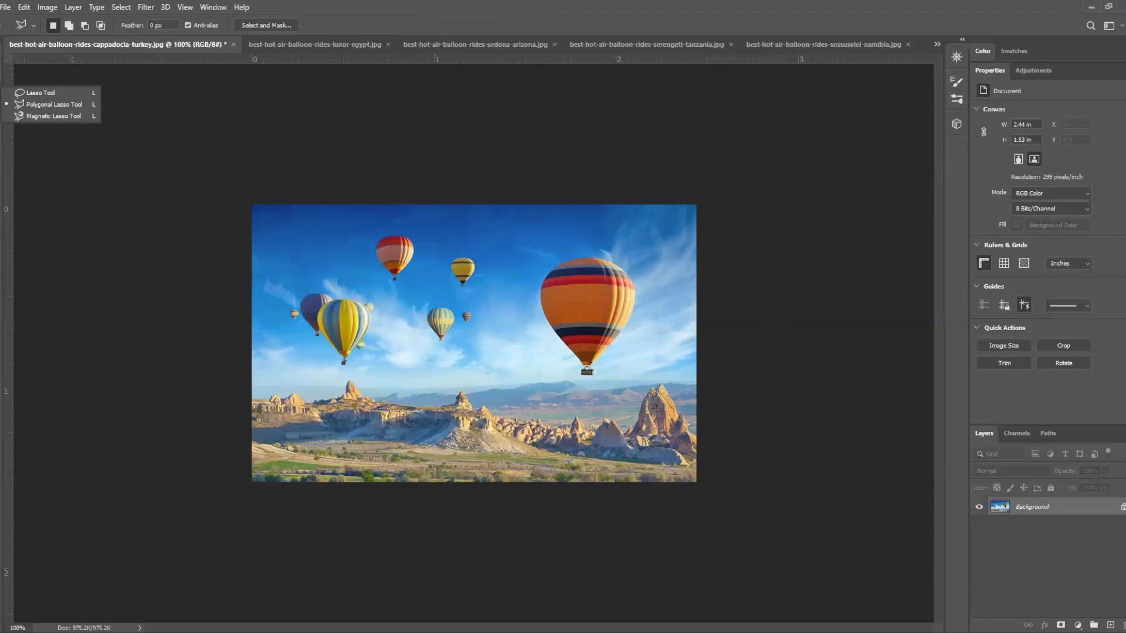
left_click(547, 258)
left_click(522, 299)
left_click(565, 373)
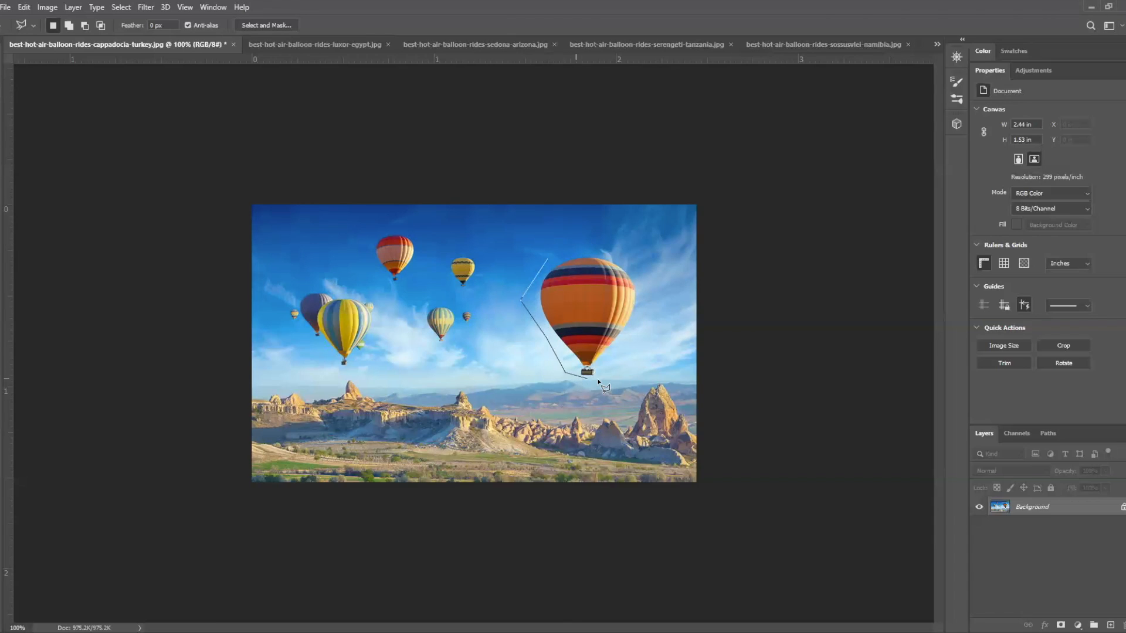
left_click(607, 220)
left_click(569, 227)
left_click(547, 244)
Step: Remove the selected orange balloon with a Content-Aware fill in Normal mode at 100% opacity, and clear the selection
right_click(590, 259)
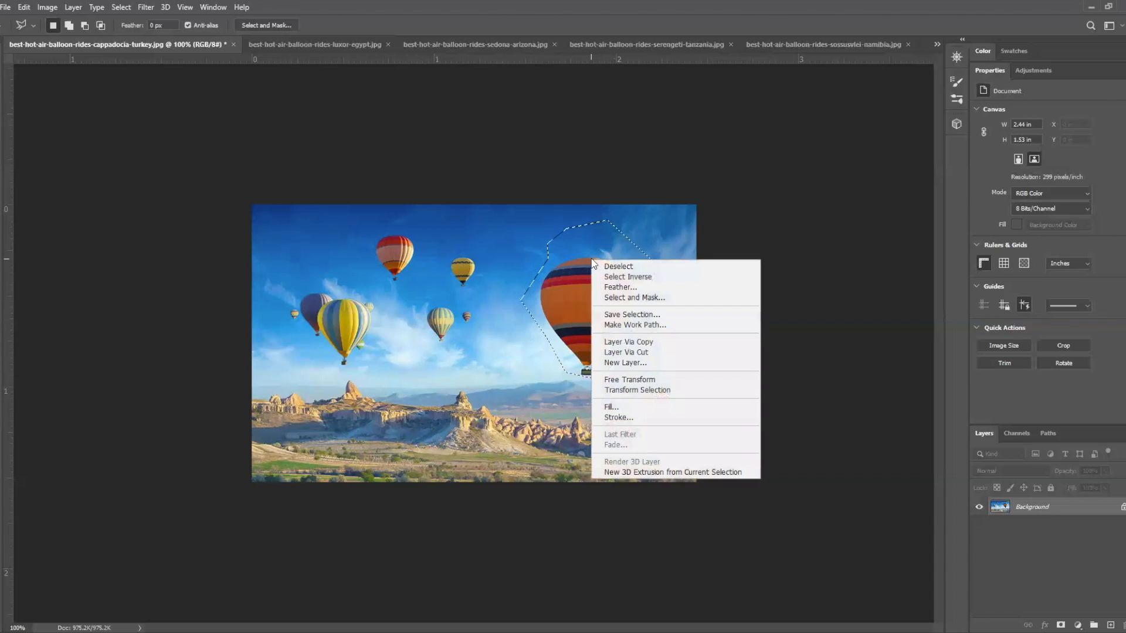
left_click(627, 408)
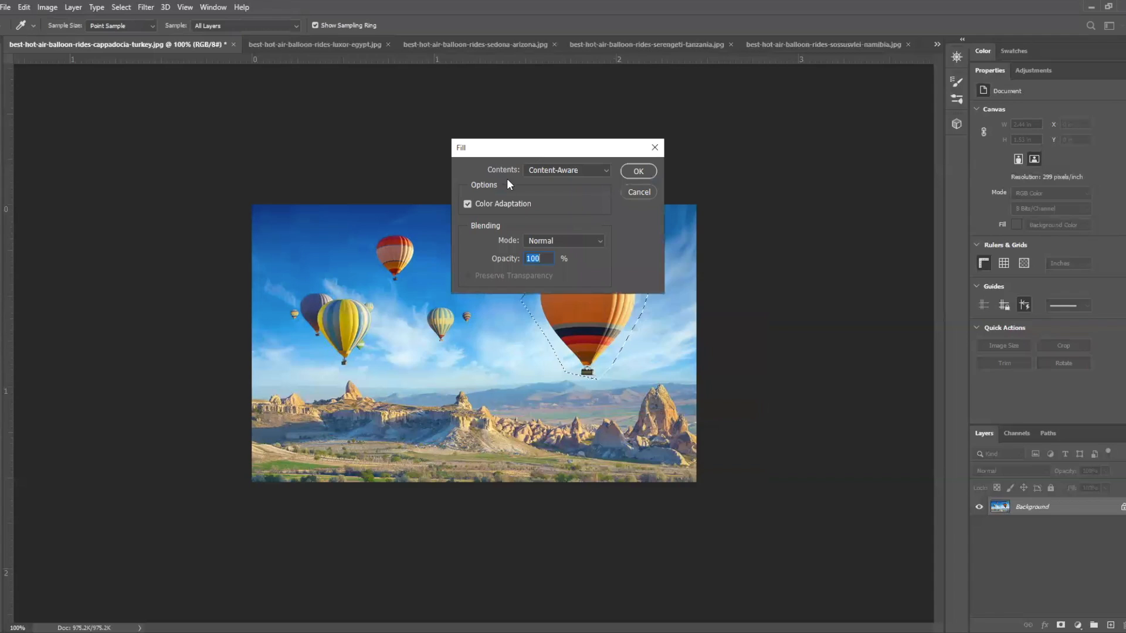
left_click(558, 172)
left_click(558, 167)
left_click(635, 171)
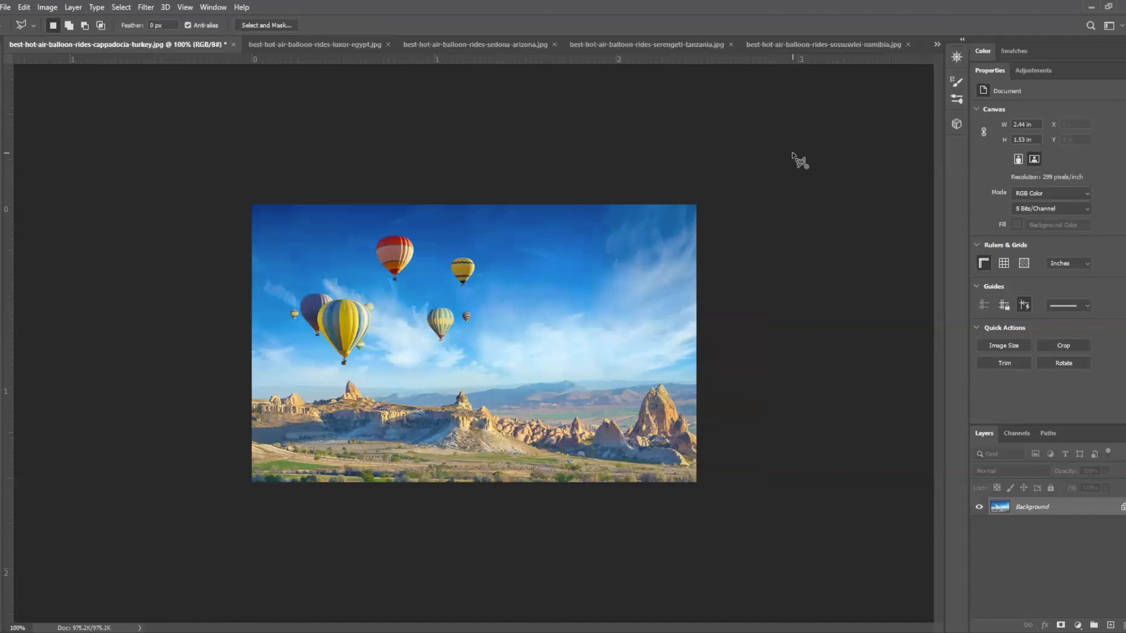
left_click(792, 153)
key("ctrl+d")
Step: Select the red striped balloon with the Rectangular Marquee, remove it with a Content-Aware fill, and clear the selection
left_click(2, 76)
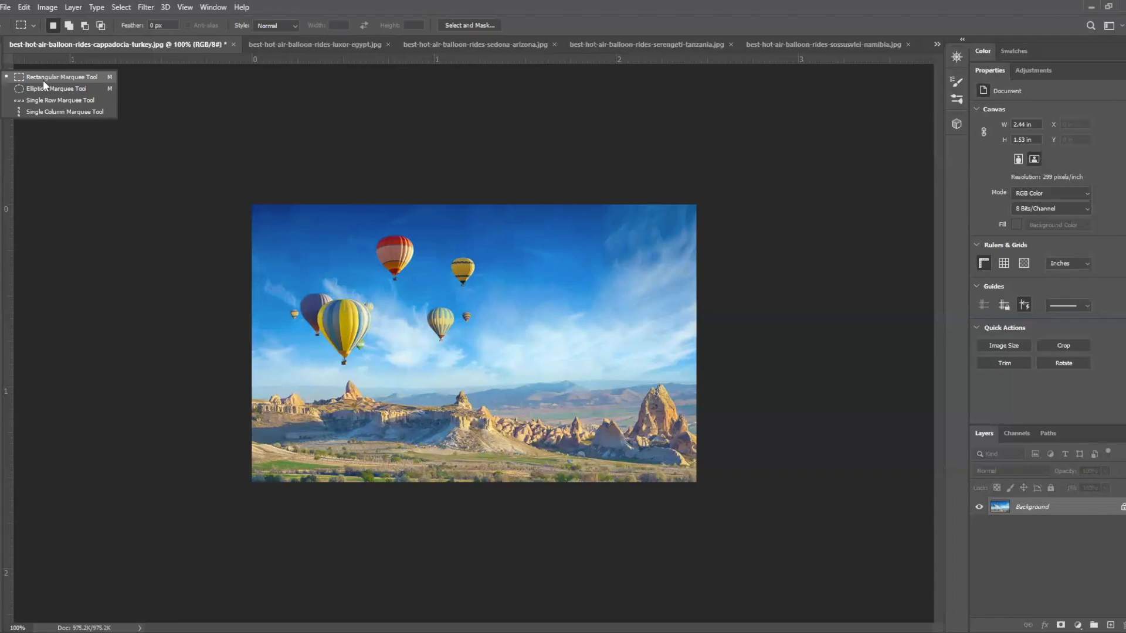
left_click(43, 81)
left_click_drag(368, 226, 427, 290)
right_click(400, 253)
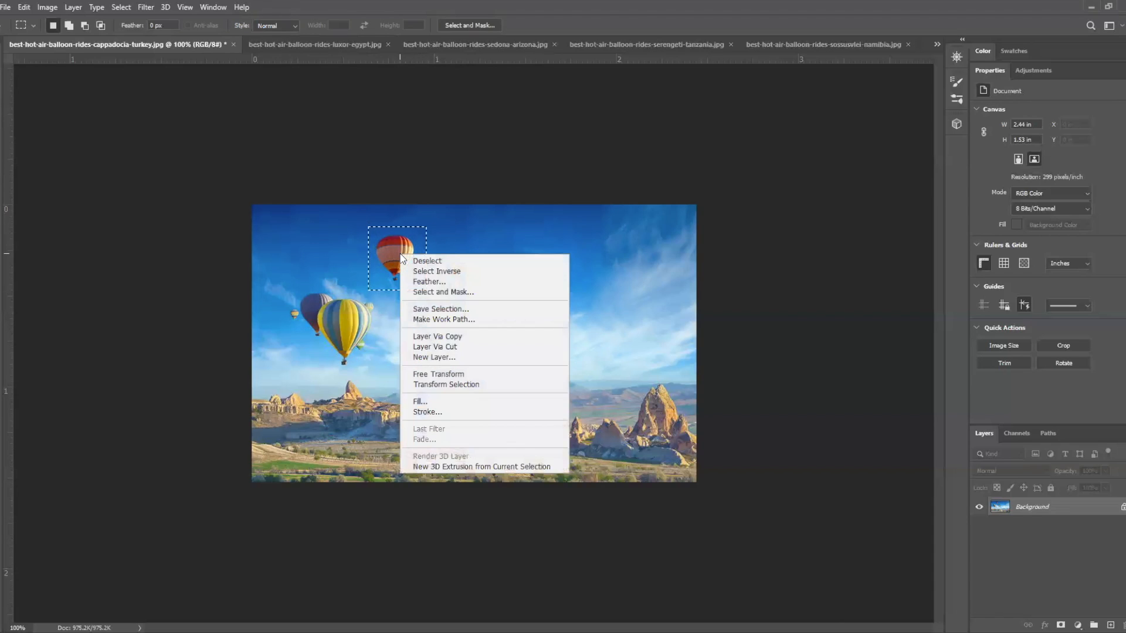
left_click(475, 402)
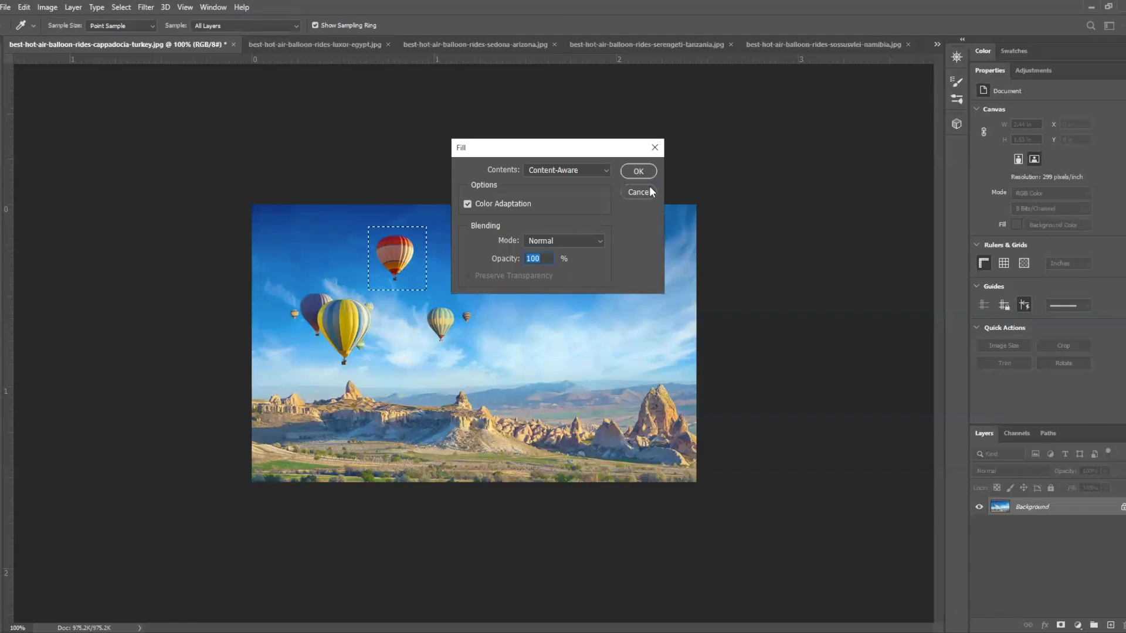
key("Escape")
right_click(389, 245)
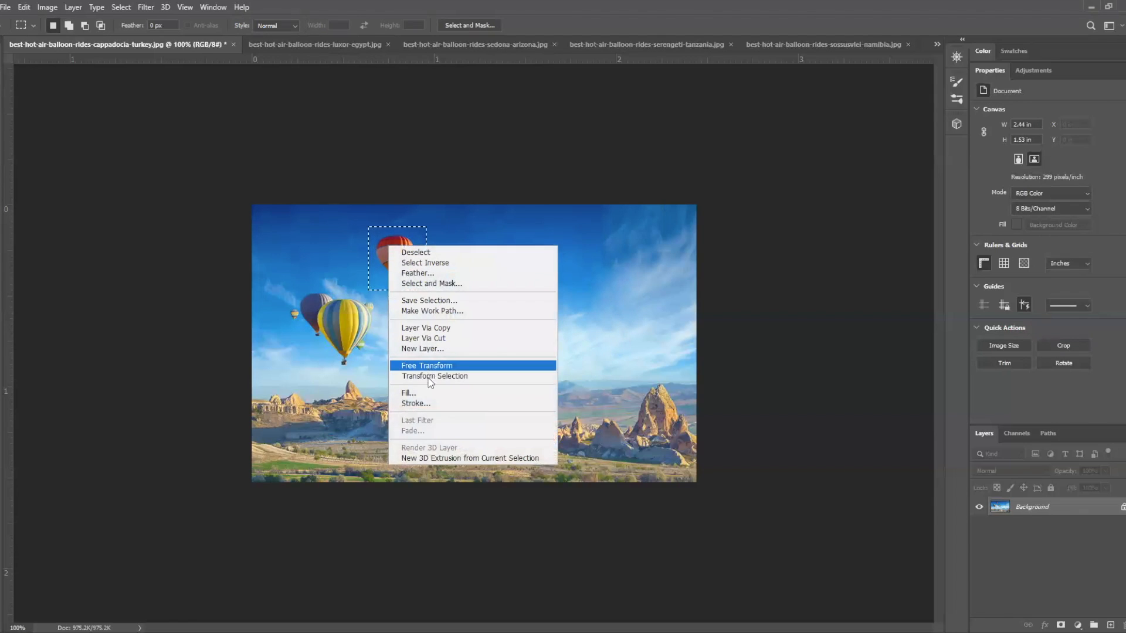
left_click(430, 393)
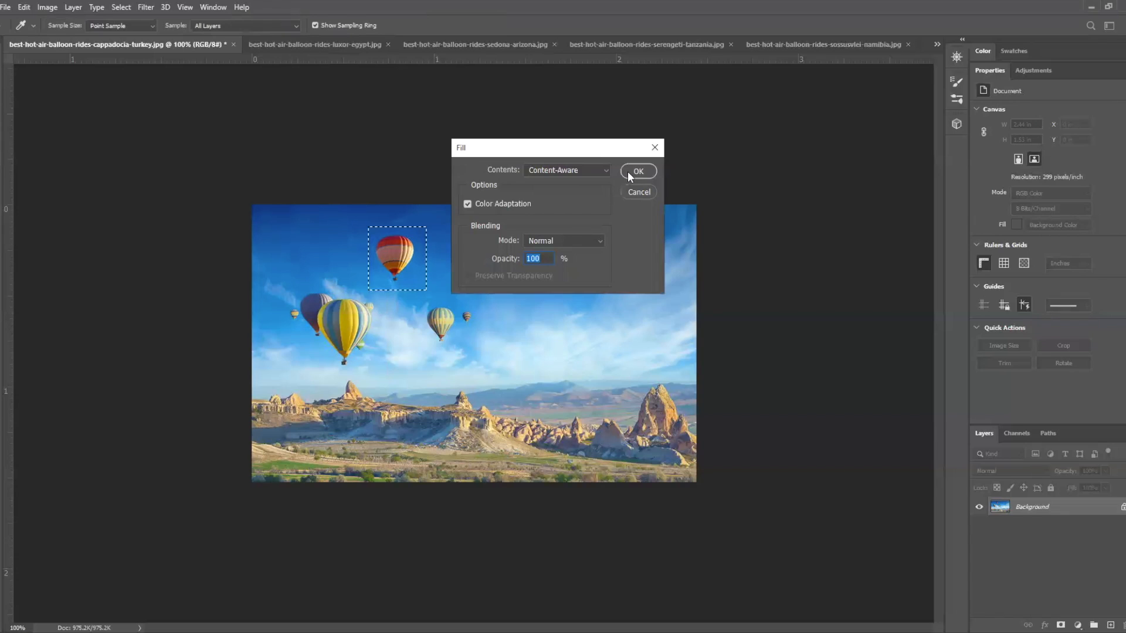
left_click(628, 172)
key("ctrl+d")
Step: Frame the small yellow balloon with black bands in a rectangular selection and remove it with a Content-Aware fill
left_click_drag(435, 237, 502, 295)
right_click(452, 269)
left_click(497, 421)
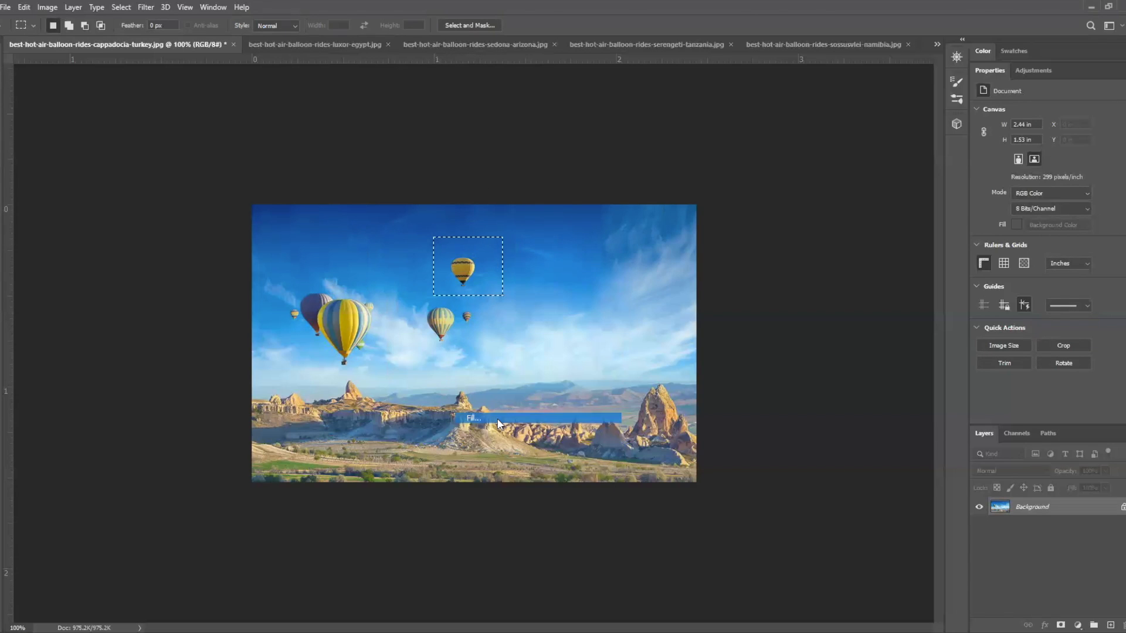
left_click(636, 170)
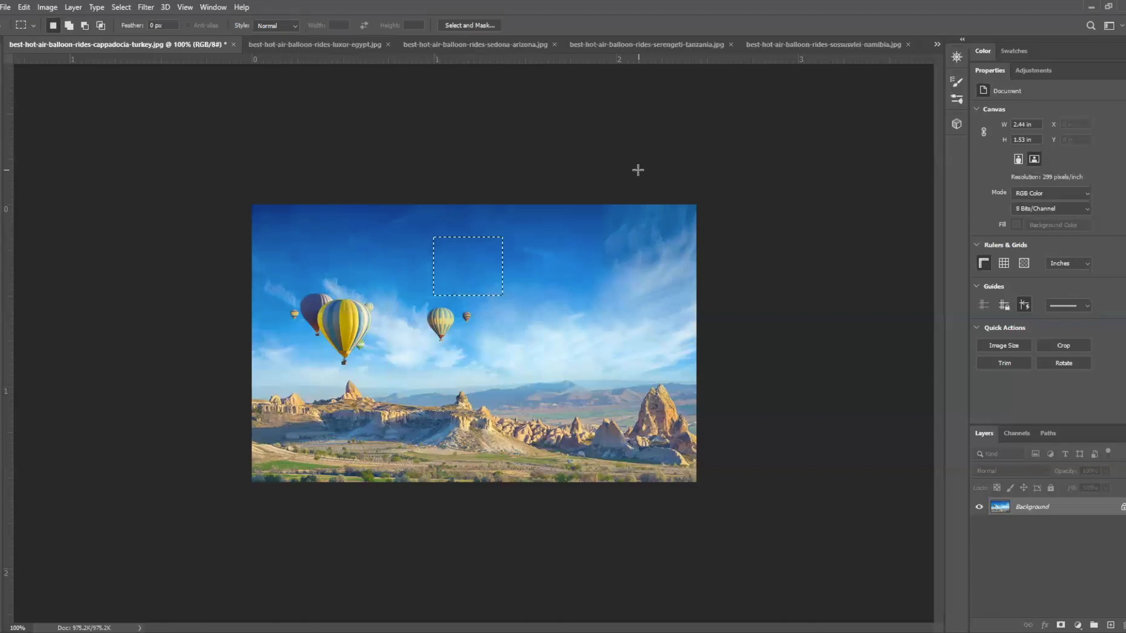
Step: Remove the cluster around the yellow-and-blue balloon with a rectangular selection and Content-Aware fill, and clear the selection
left_click_drag(268, 274, 388, 375)
right_click(357, 332)
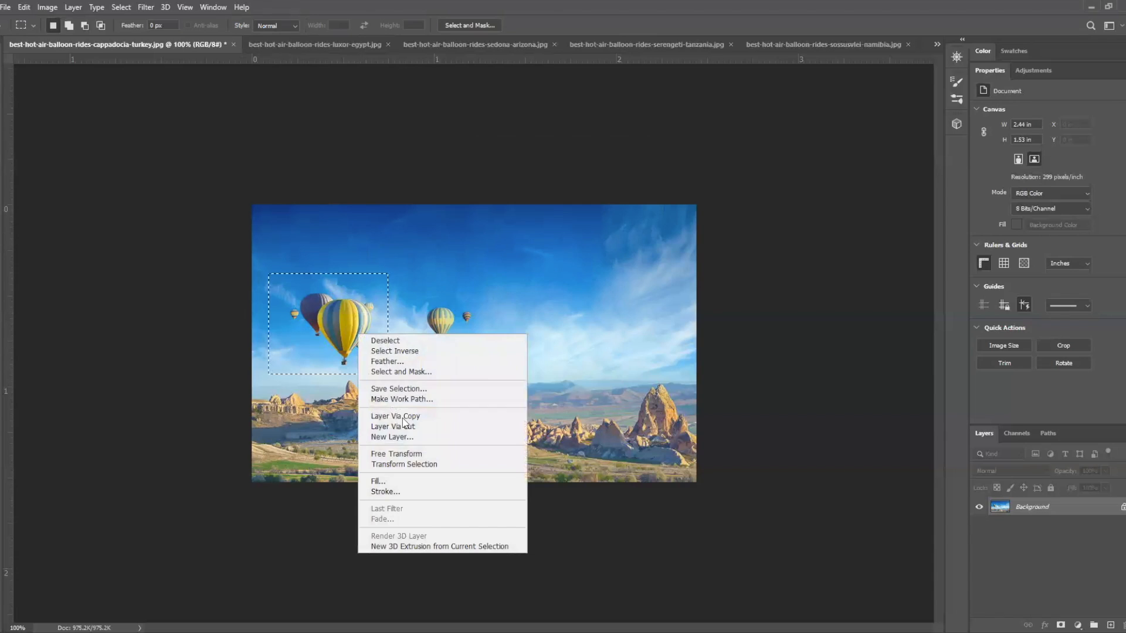
left_click(404, 476)
left_click(634, 170)
key("m")
left_click(365, 244)
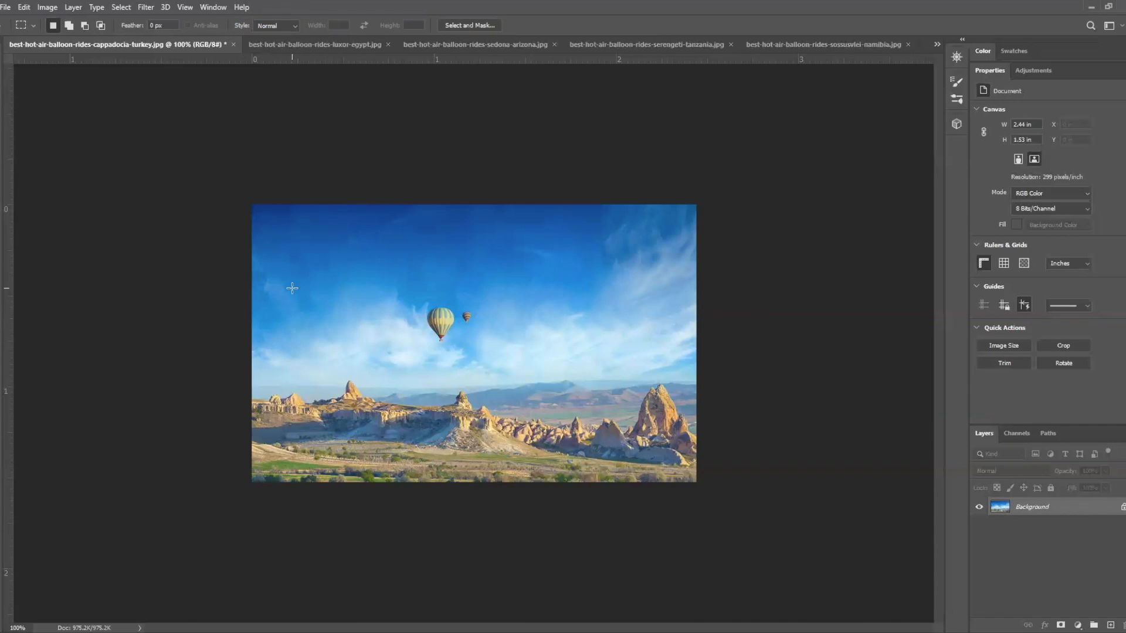
Step: Remove the last two balloons near the sky's centre with a rectangular selection and Content-Aware fill, and clear the selection
left_click_drag(390, 276, 489, 349)
right_click(462, 315)
left_click(534, 465)
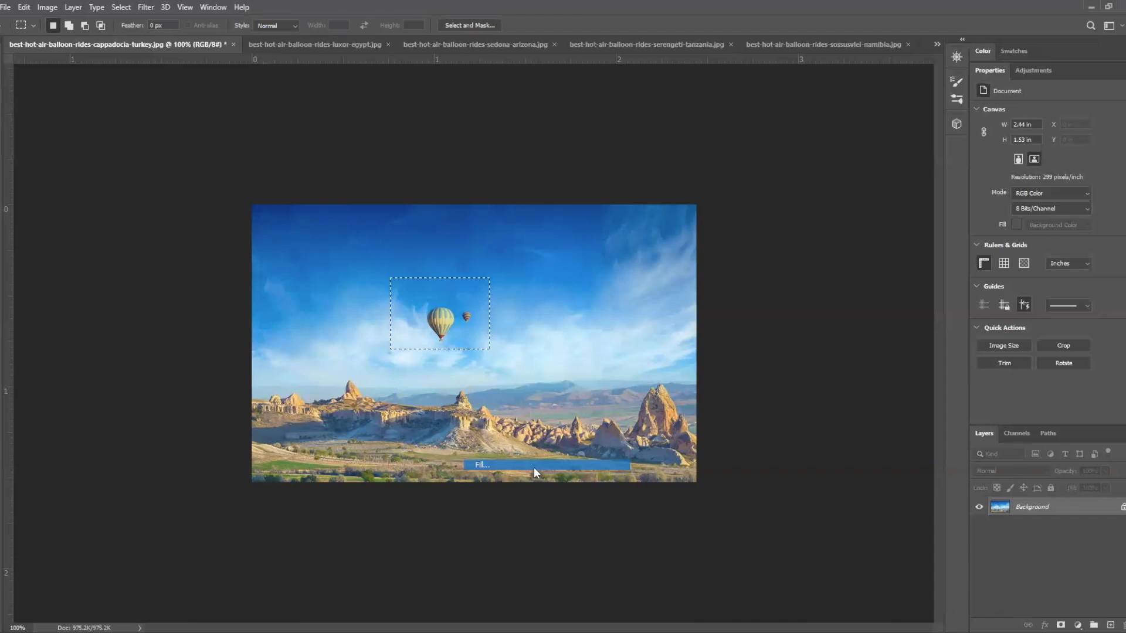
key("Return")
key("ctrl+d")
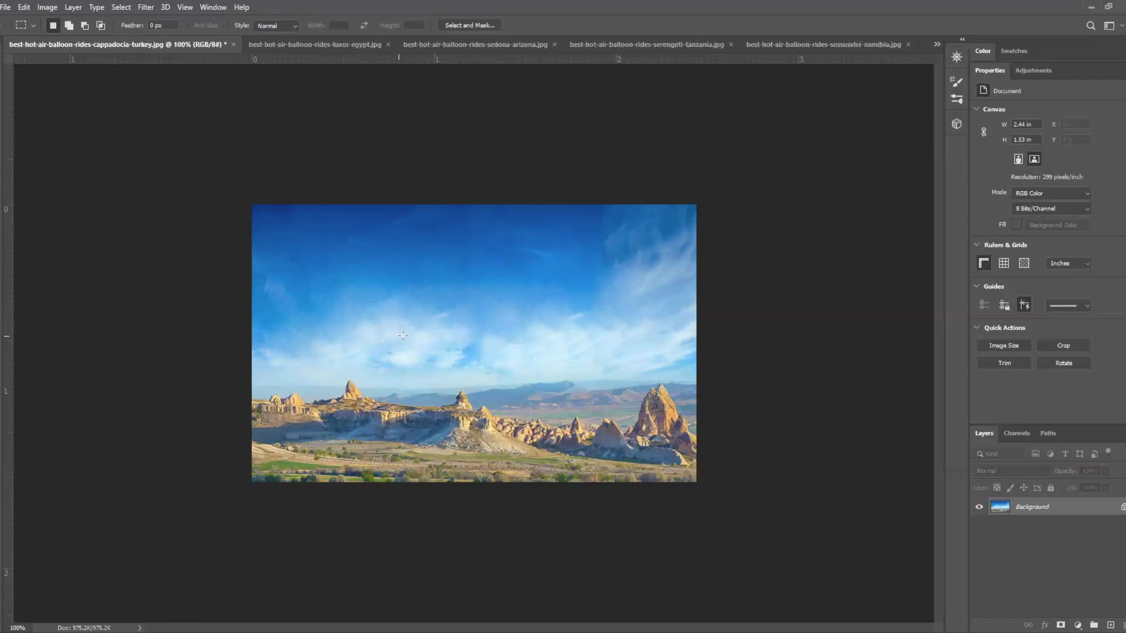
Step: Try a Content-Aware fill on a wide rectangular patch of the cloud above the rock ridge
left_click_drag(345, 336, 438, 373)
right_click(392, 348)
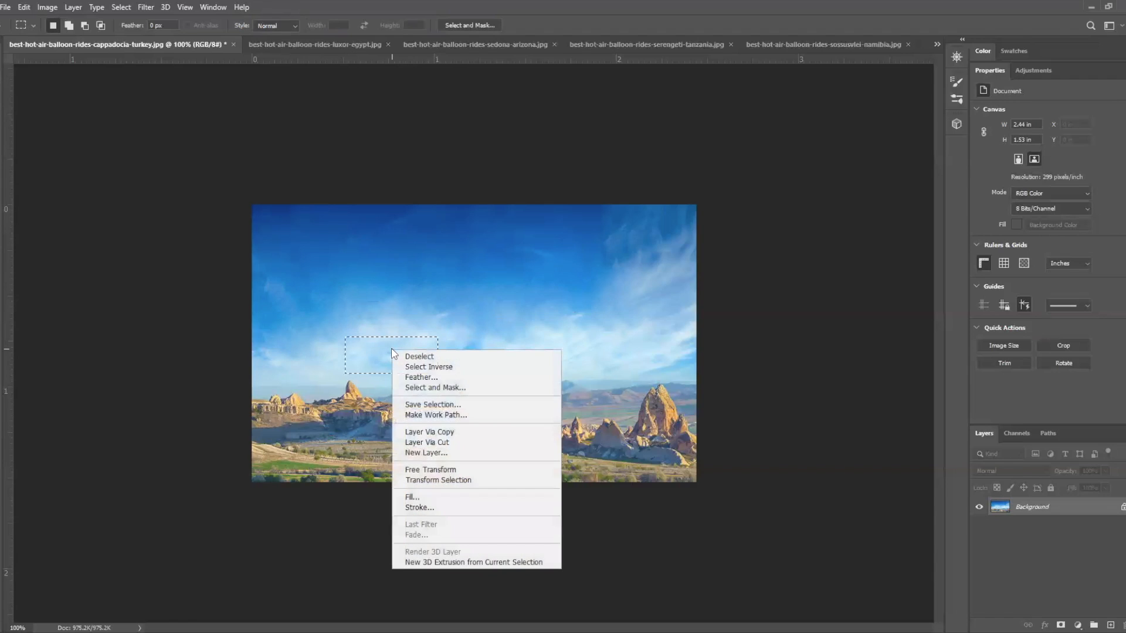
left_click(471, 497)
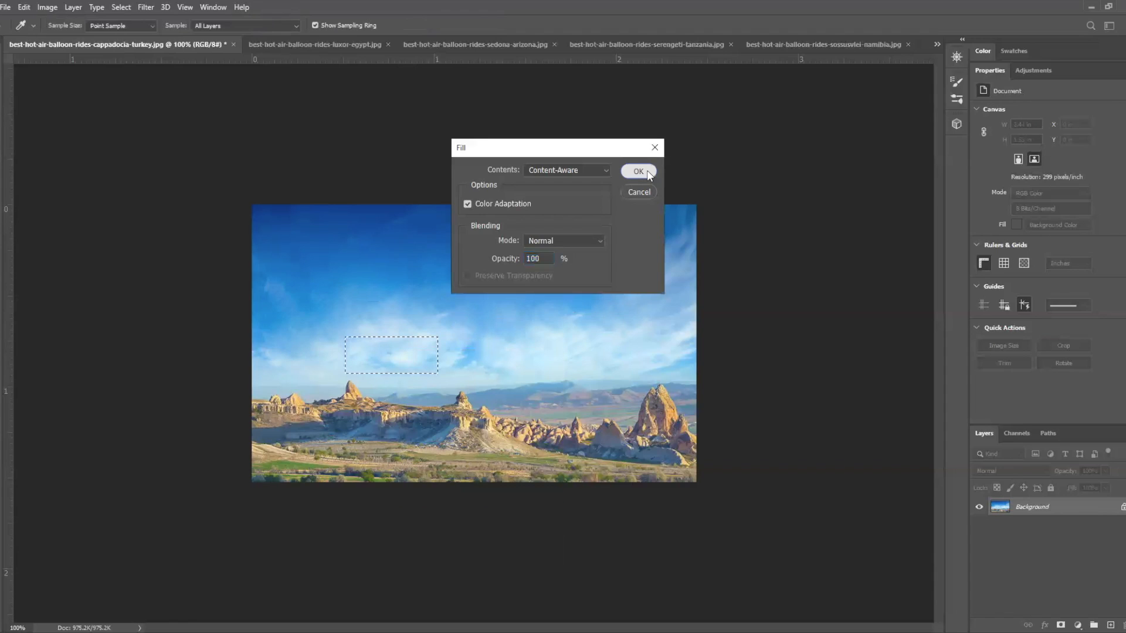
key("Return")
Step: Try another Content-Aware fill on a taller rectangular selection overlapping the same cloud patch
left_click_drag(366, 331, 449, 379)
right_click(421, 367)
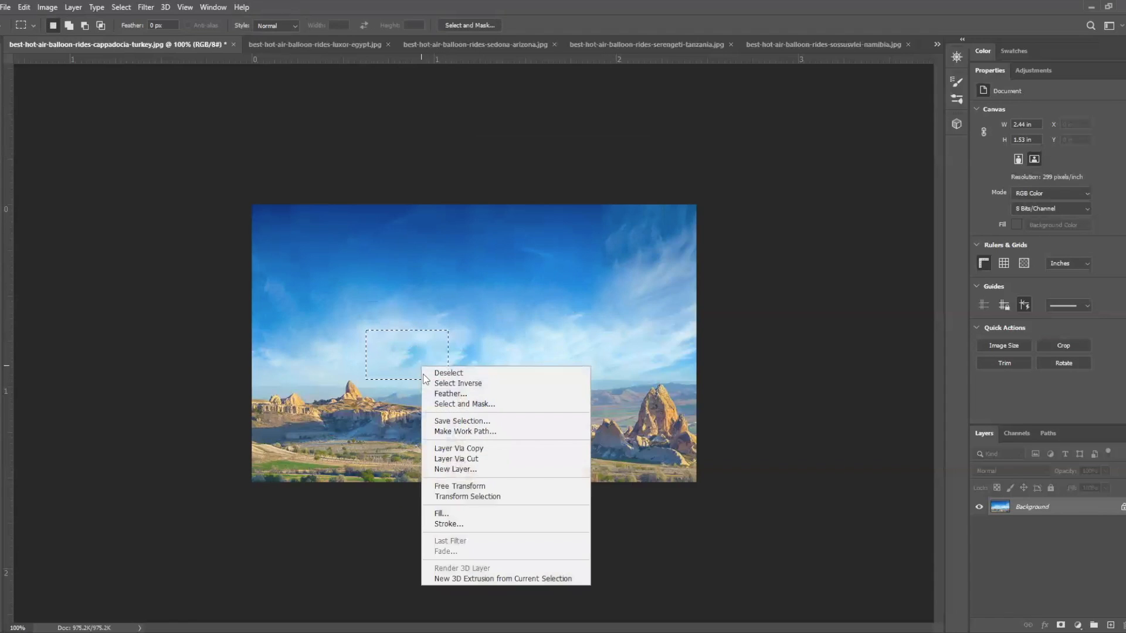
left_click(461, 513)
left_click(640, 172)
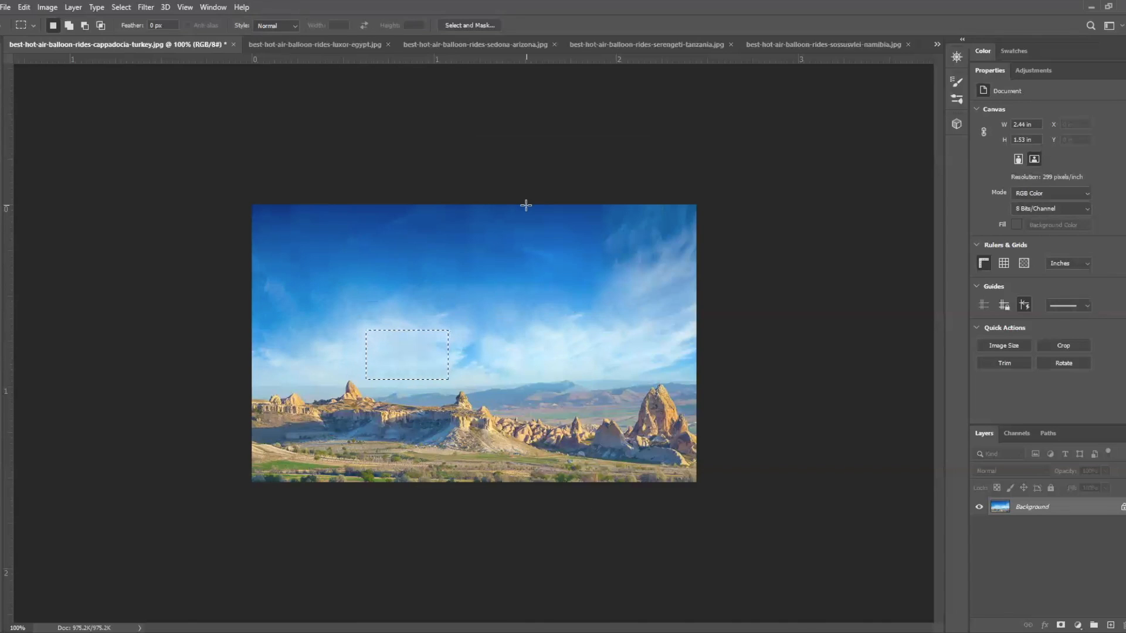
Step: Undo the two trial fills on the cloud patch and remove their selection
key("ctrl+z")
key("ctrl+z")
key("ctrl+z")
key("ctrl+shift+z")
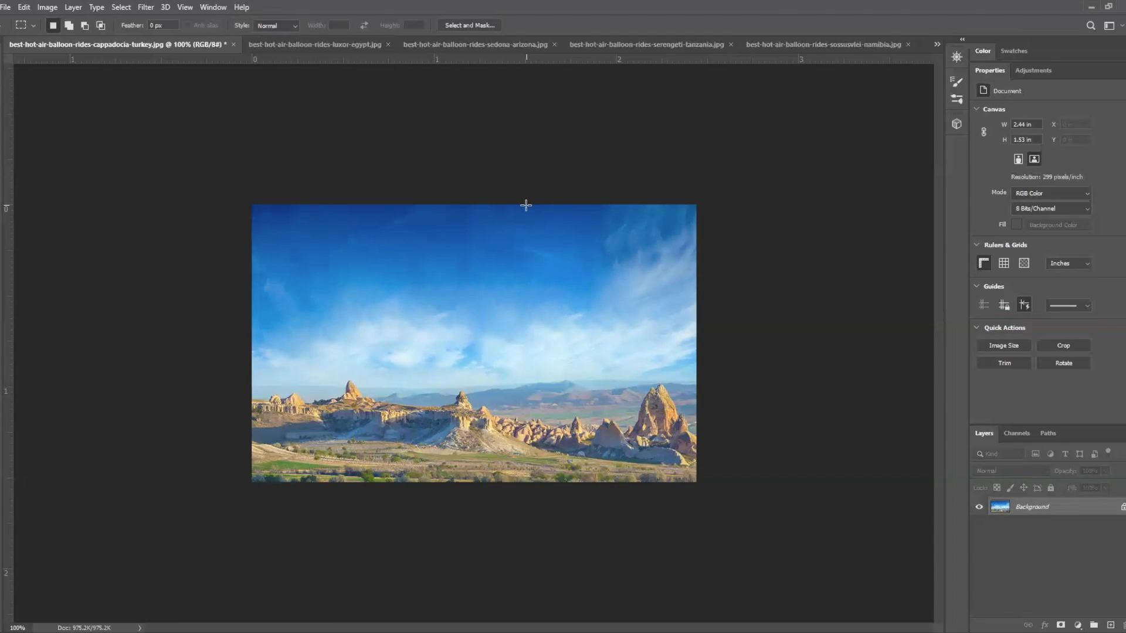
Step: Switch to the Luxor Egypt image and remove its large multicoloured balloon with a rectangular selection and Content-Aware fill
left_click(286, 44)
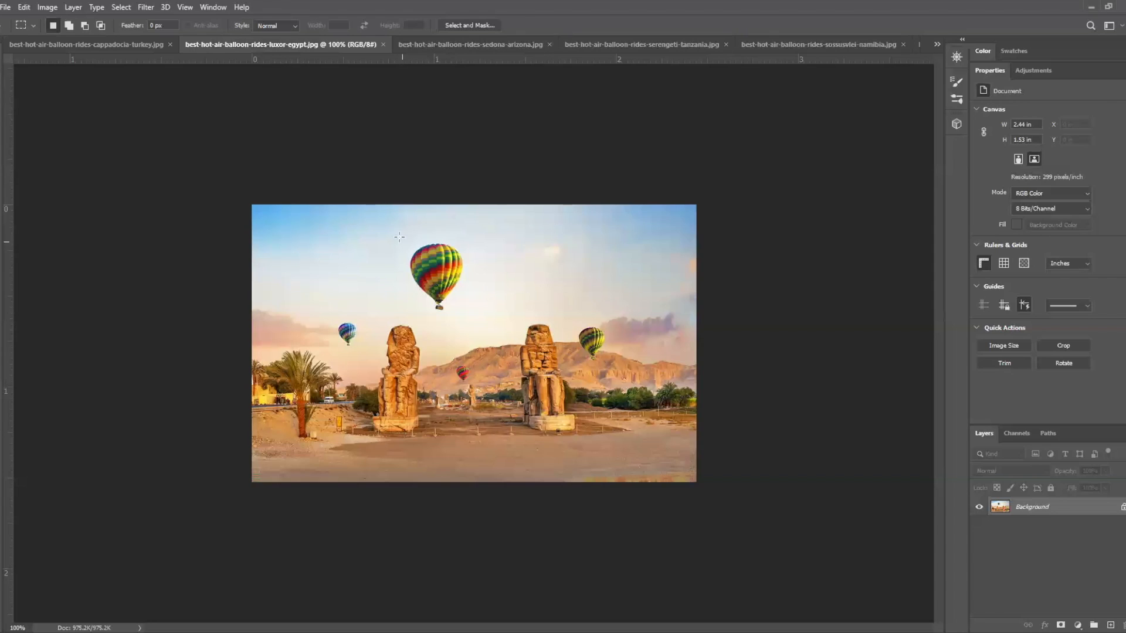
left_click_drag(381, 218, 476, 319)
right_click(448, 270)
left_click(497, 417)
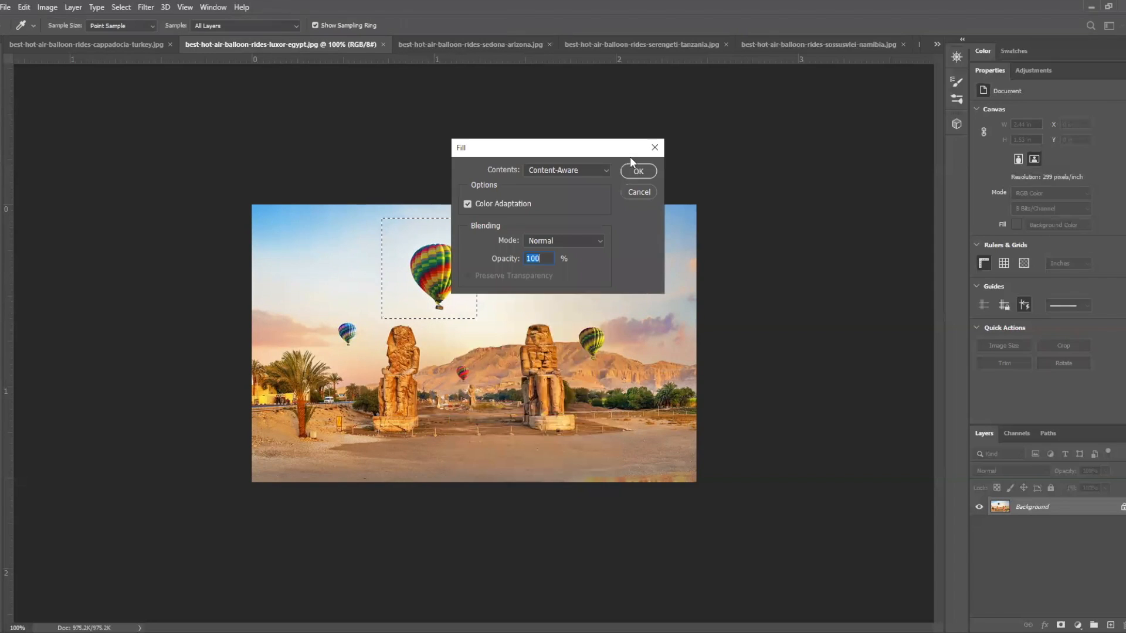
left_click(636, 171)
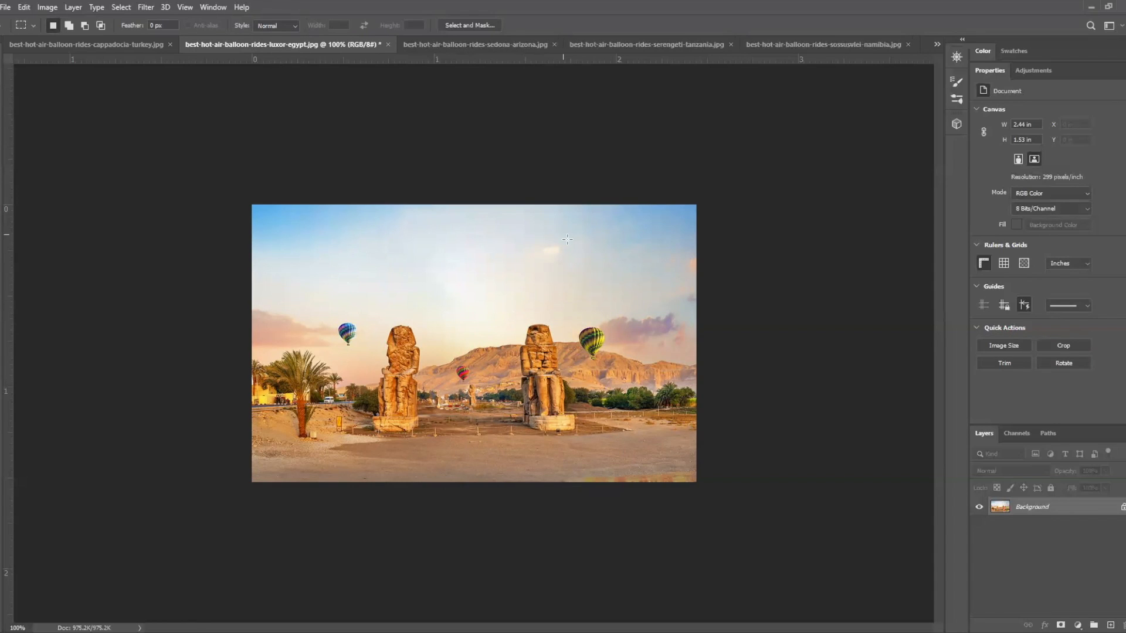
Step: Try a rectangular selection with Content-Aware fill on the yellow-green balloon beside the right statue, and undo the fill
left_click_drag(580, 318, 608, 356)
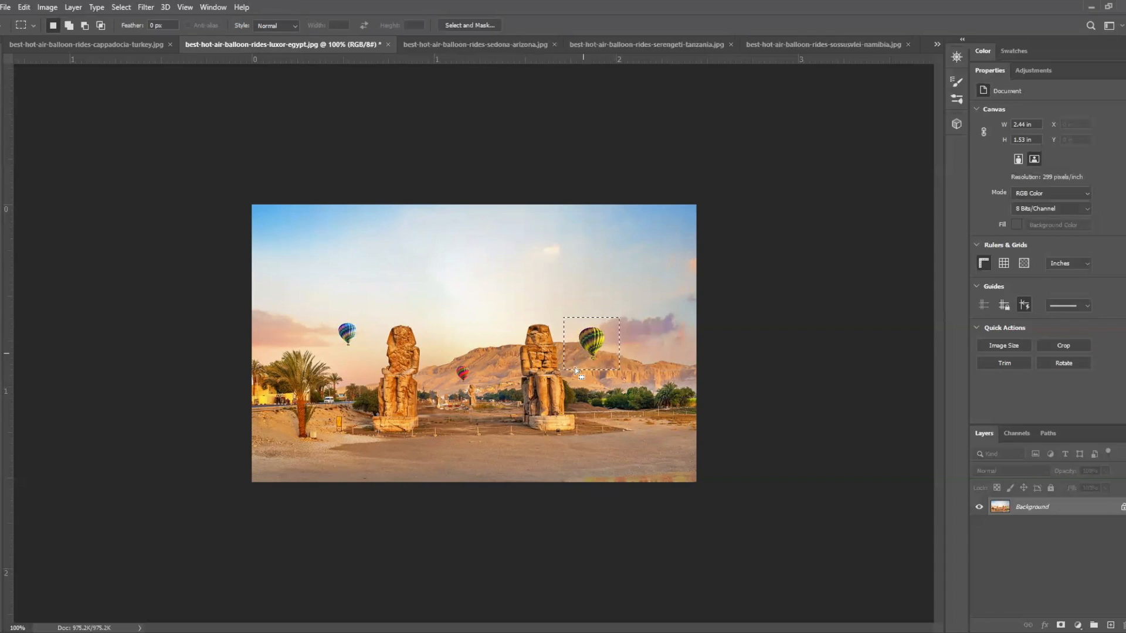
right_click(602, 345)
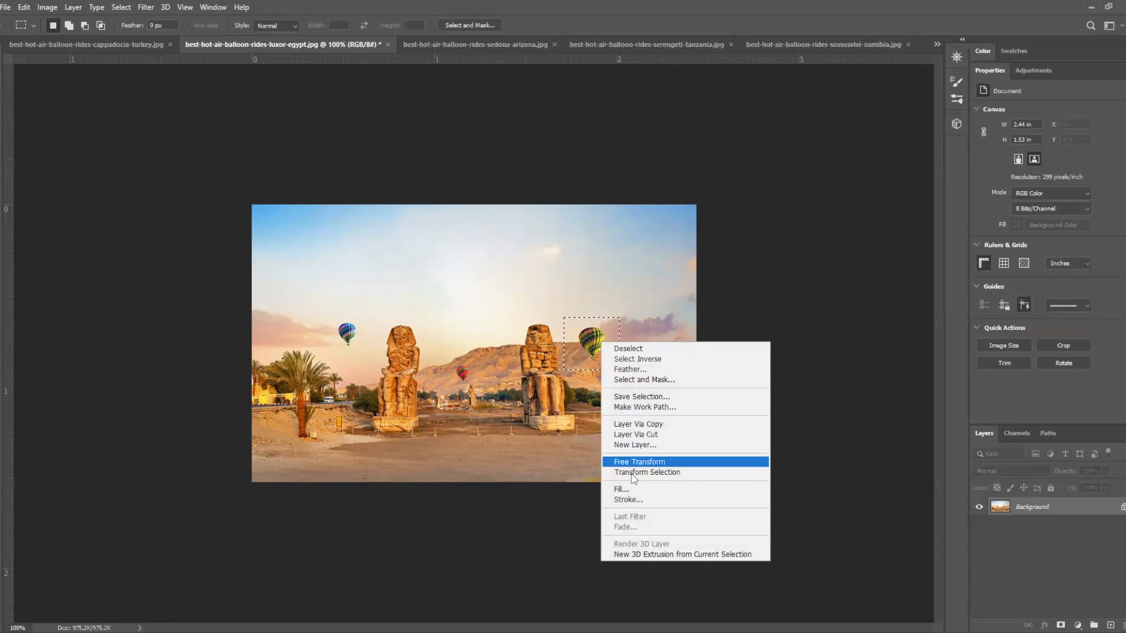
left_click(630, 488)
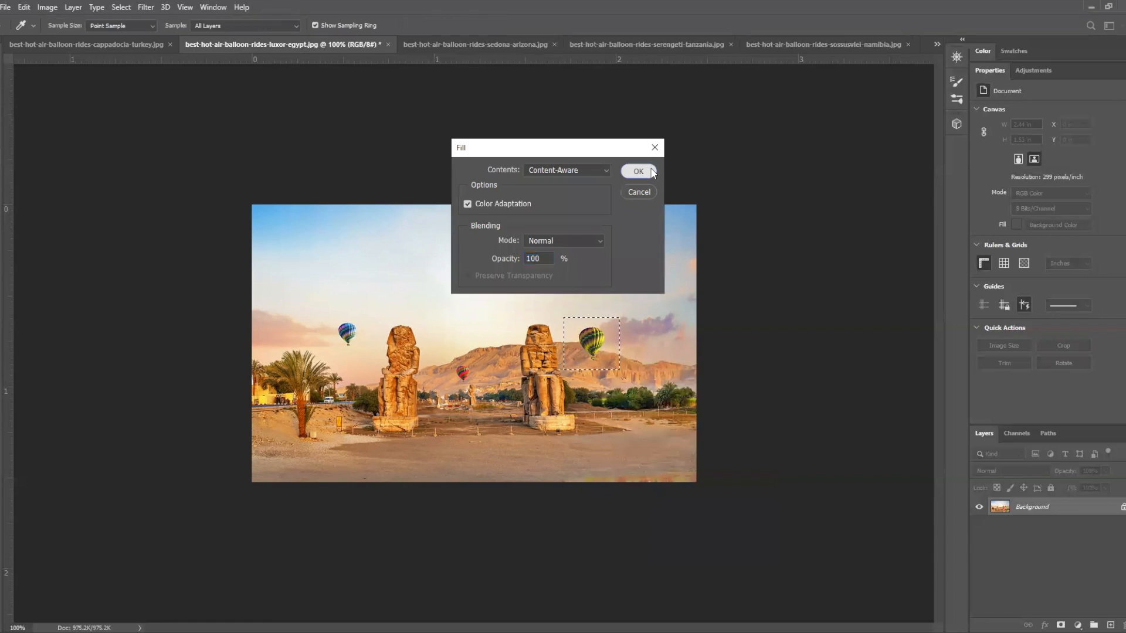
left_click(653, 172)
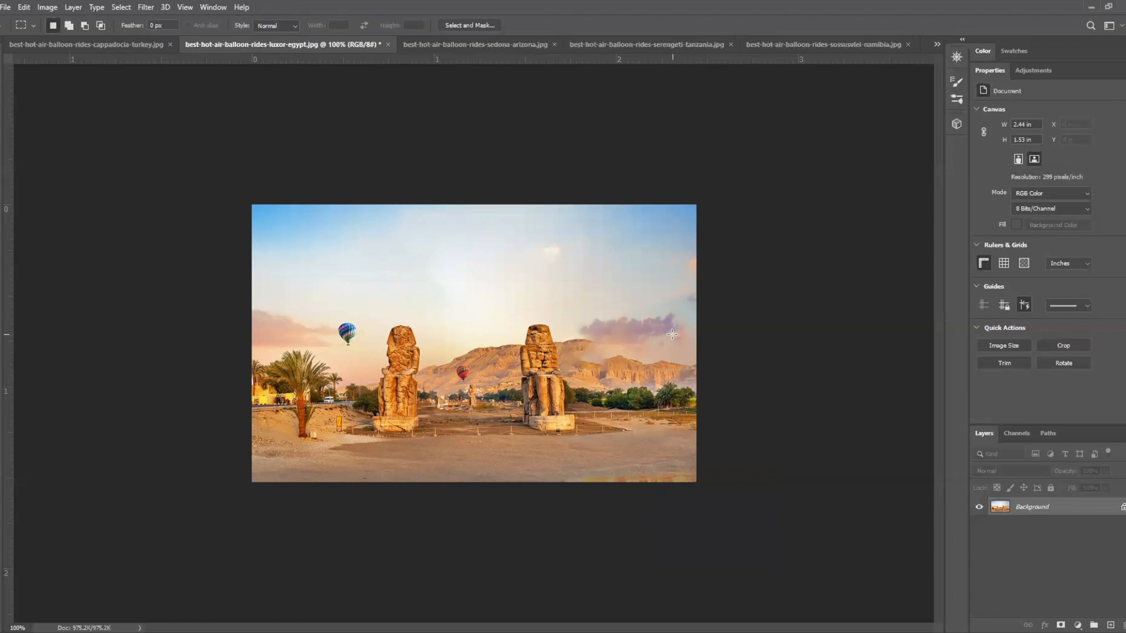
key("ctrl+z")
key("ctrl+z")
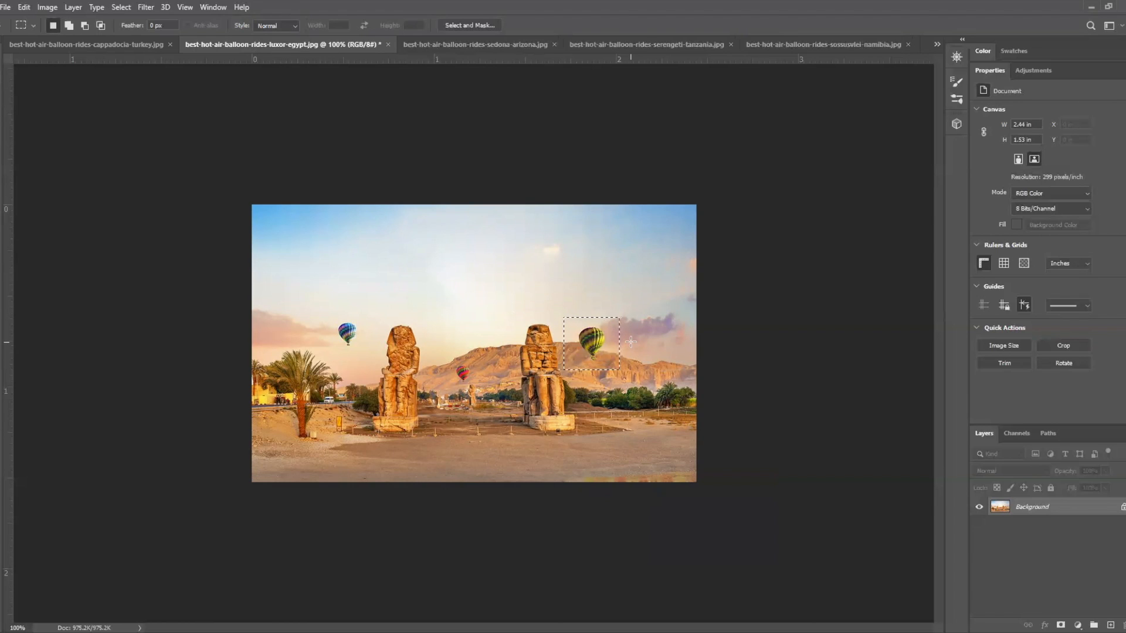
Step: Outline the yellow-green balloon beside the right statue closely with the Polygonal Lasso
scroll(630, 342, "up", 7)
scroll(682, 318, "down", 2)
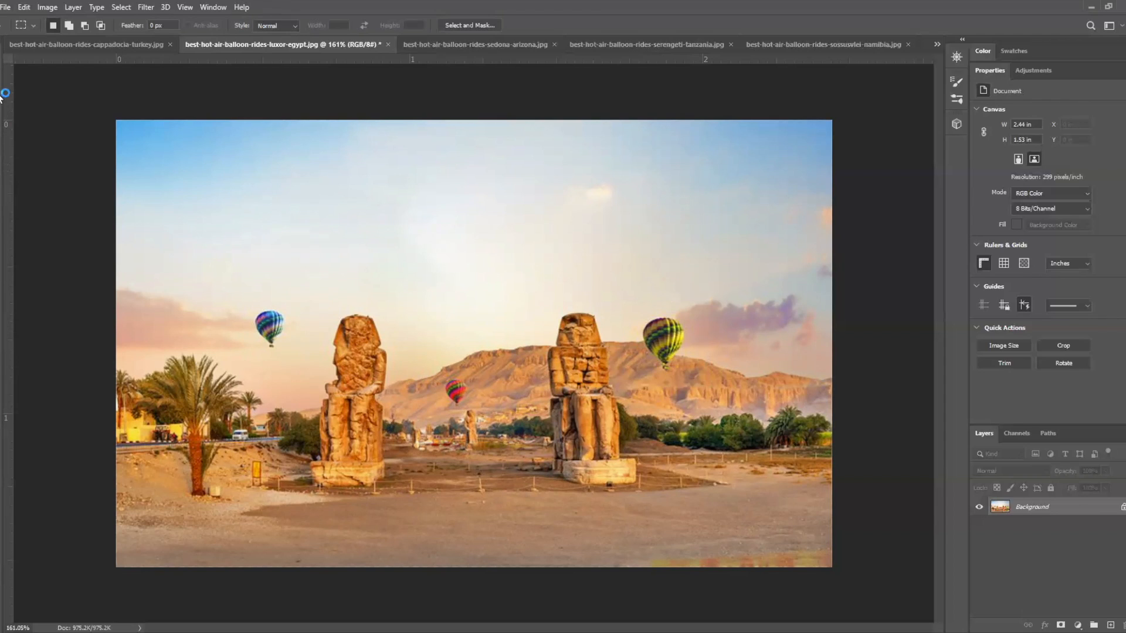
key("l")
left_click(653, 312)
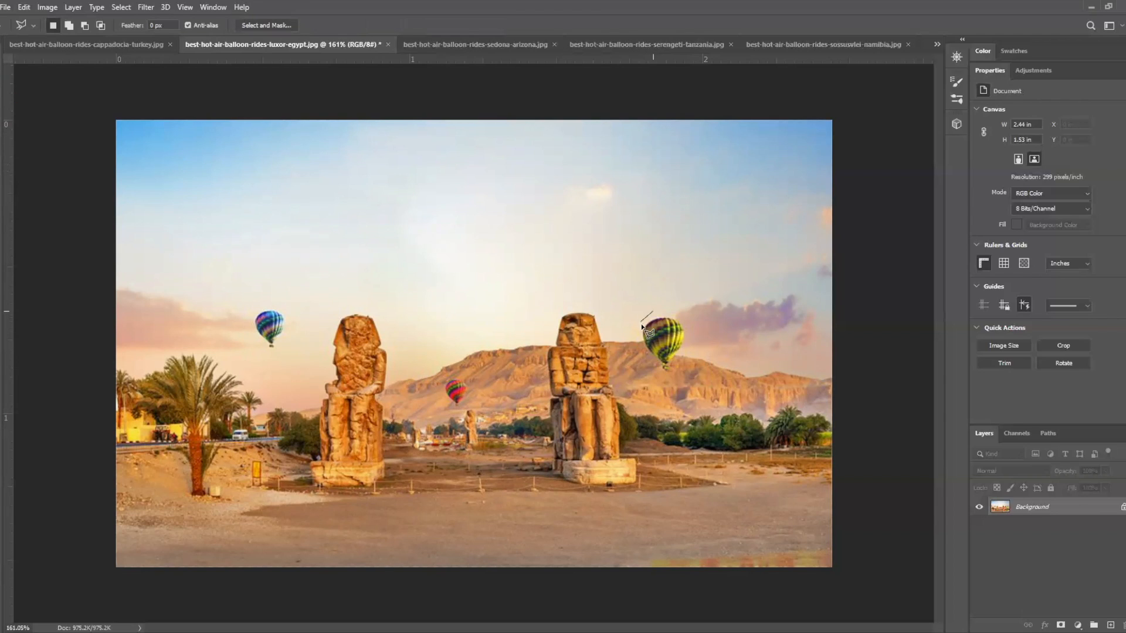
left_click(636, 329)
left_click(639, 347)
left_click(679, 376)
left_click(689, 351)
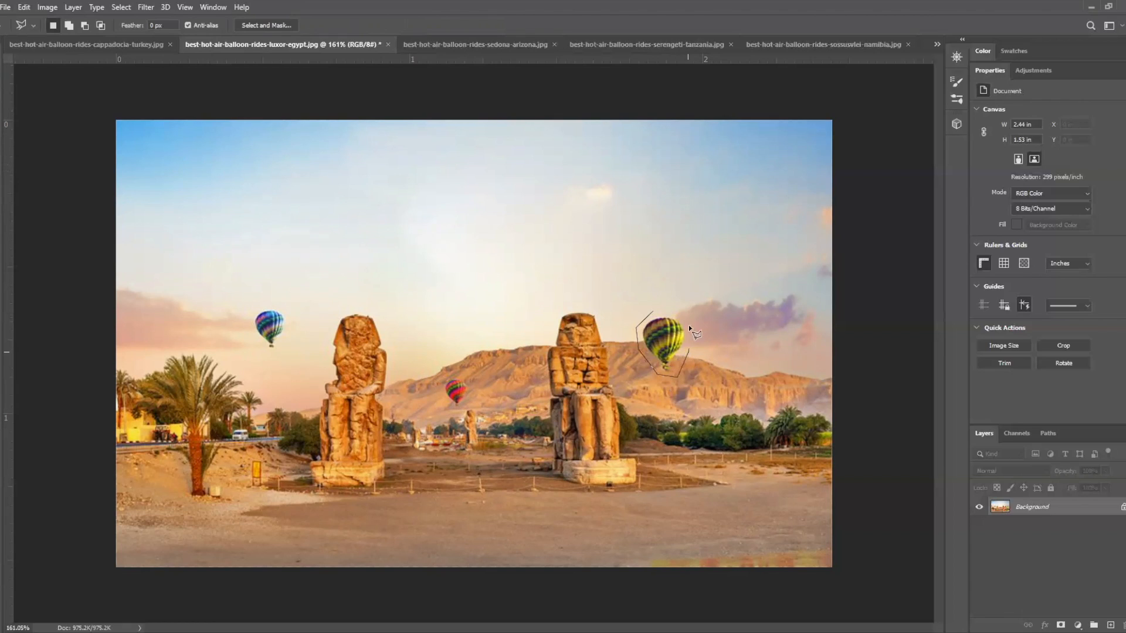
left_click(665, 302)
Step: Remove the outlined yellow-green balloon with Content-Aware Fill on a new layer, excluding the right statue from the sampling area, and deselect
left_click(28, 7)
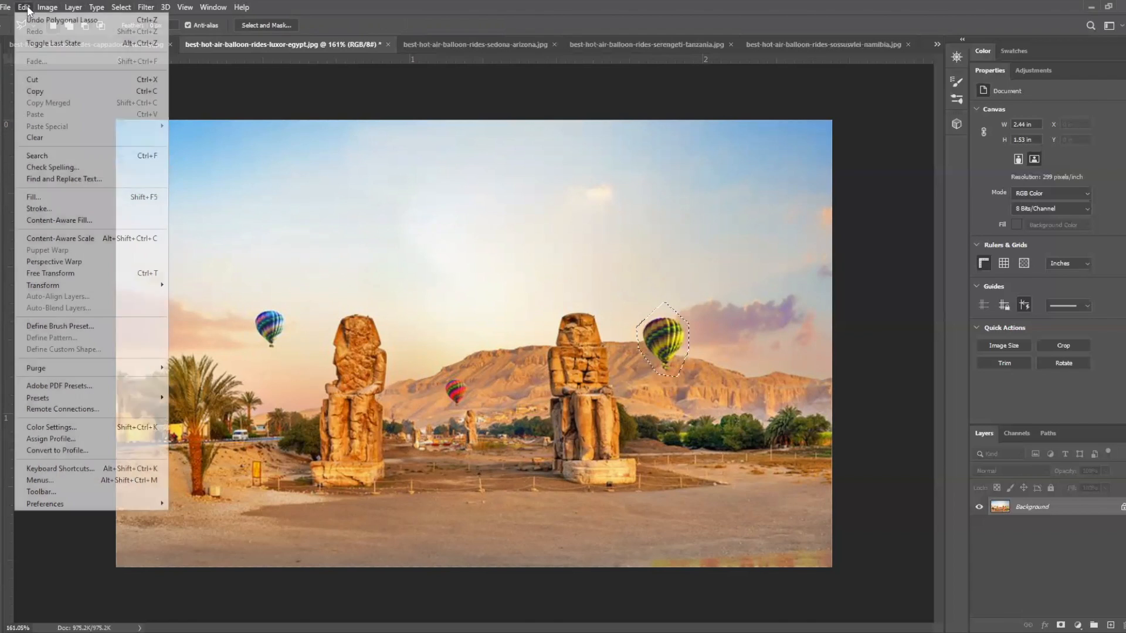
left_click(97, 220)
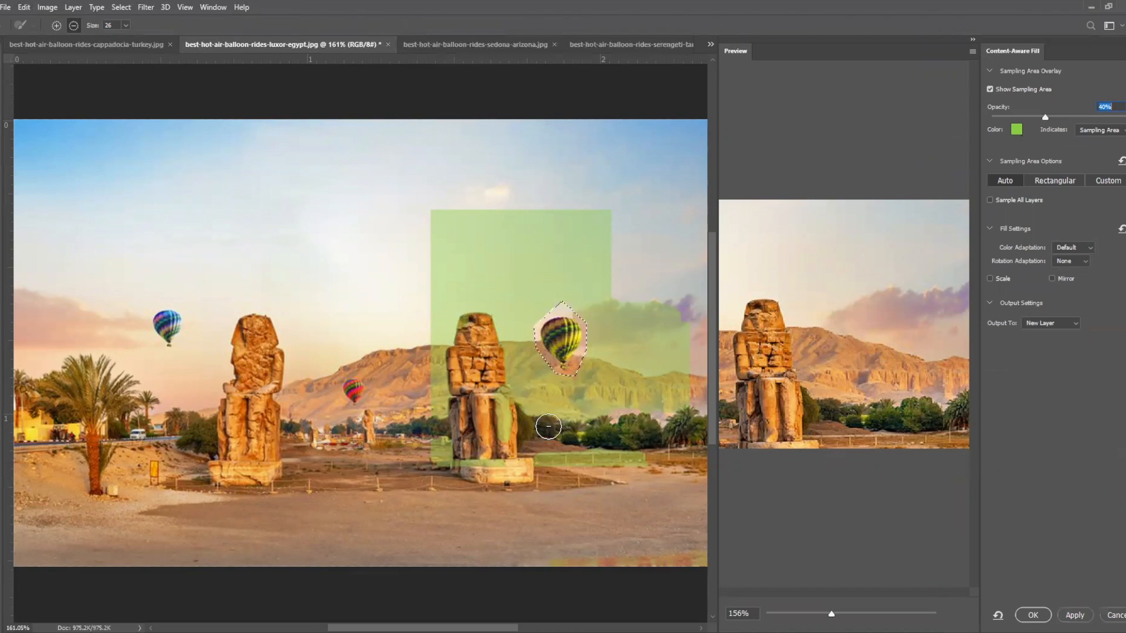
mouse_move(499, 387)
left_mouse_down()
mouse_move(516, 440)
mouse_move(564, 462)
mouse_move(425, 447)
mouse_move(425, 435)
mouse_move(433, 451)
mouse_move(649, 461)
mouse_move(492, 448)
mouse_move(603, 435)
mouse_move(650, 443)
mouse_move(514, 443)
mouse_move(458, 400)
mouse_move(440, 413)
mouse_move(441, 365)
left_mouse_up()
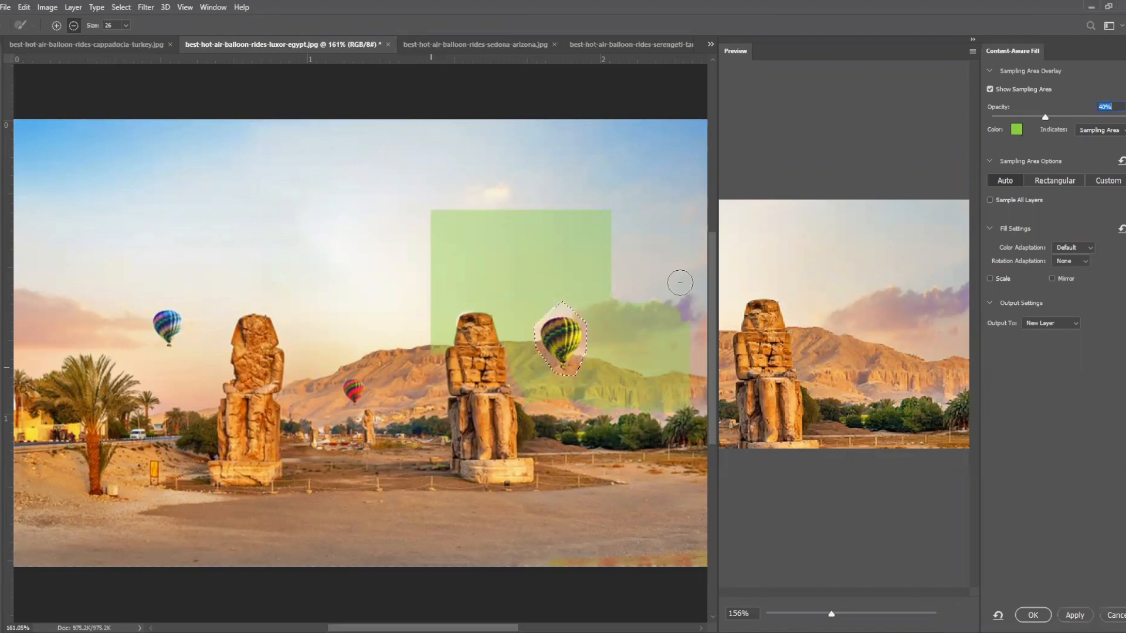
left_click(1038, 615)
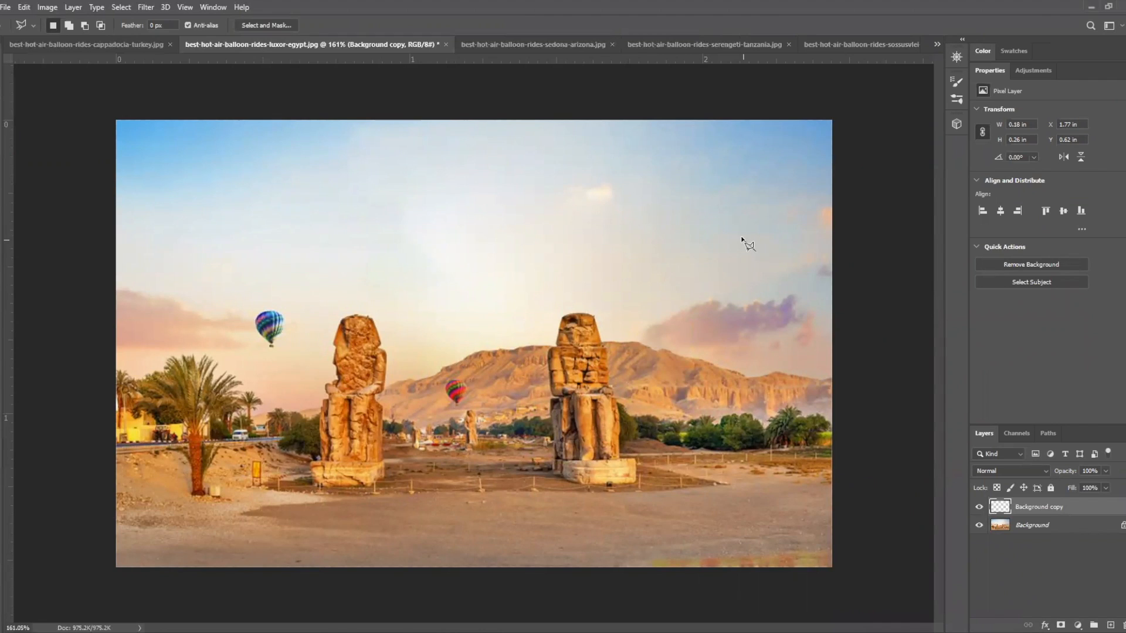
key("Escape")
key("ctrl+d")
Step: Switch to the Sedona Arizona image and remove its yellow balloon with a rectangular selection and Content-Aware fill
left_click(509, 40)
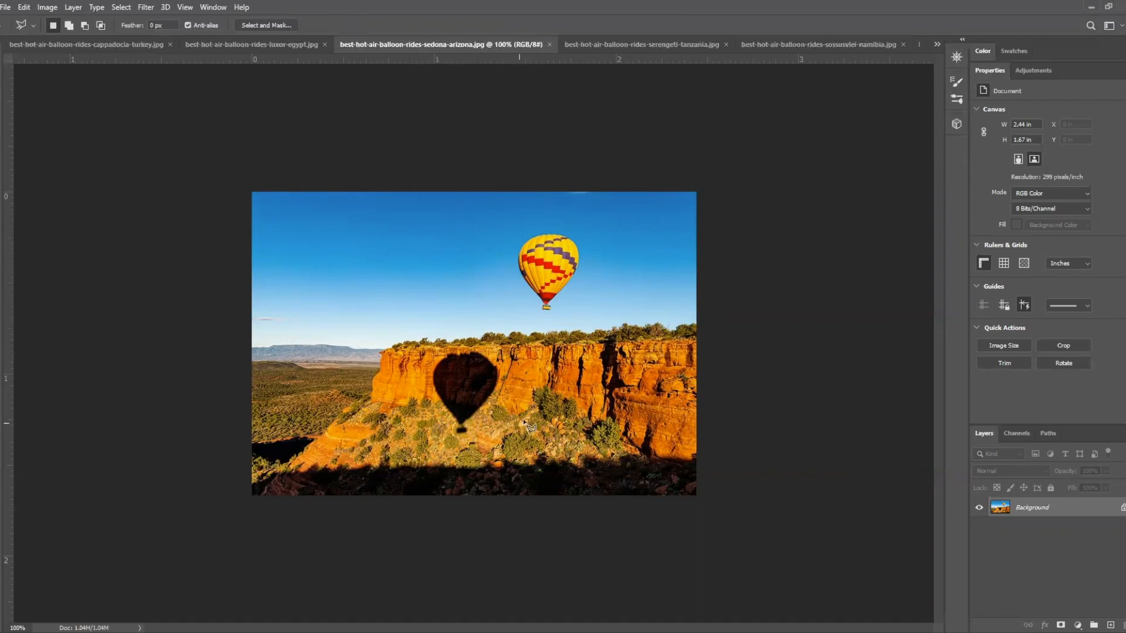
key("m")
left_click_drag(491, 213, 606, 320)
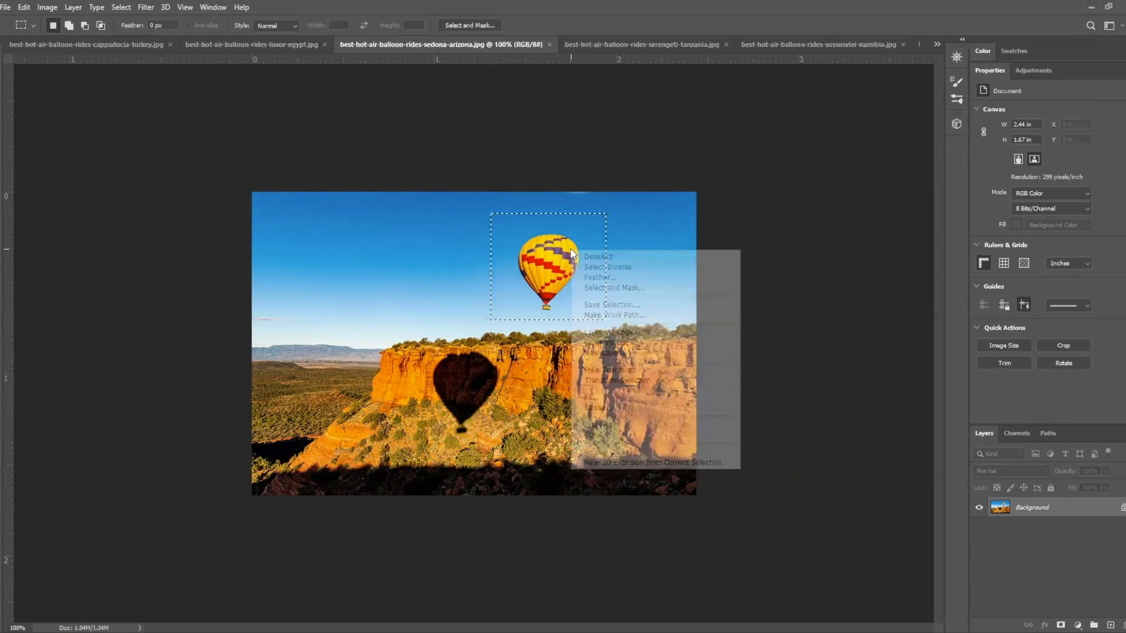
right_click(572, 249)
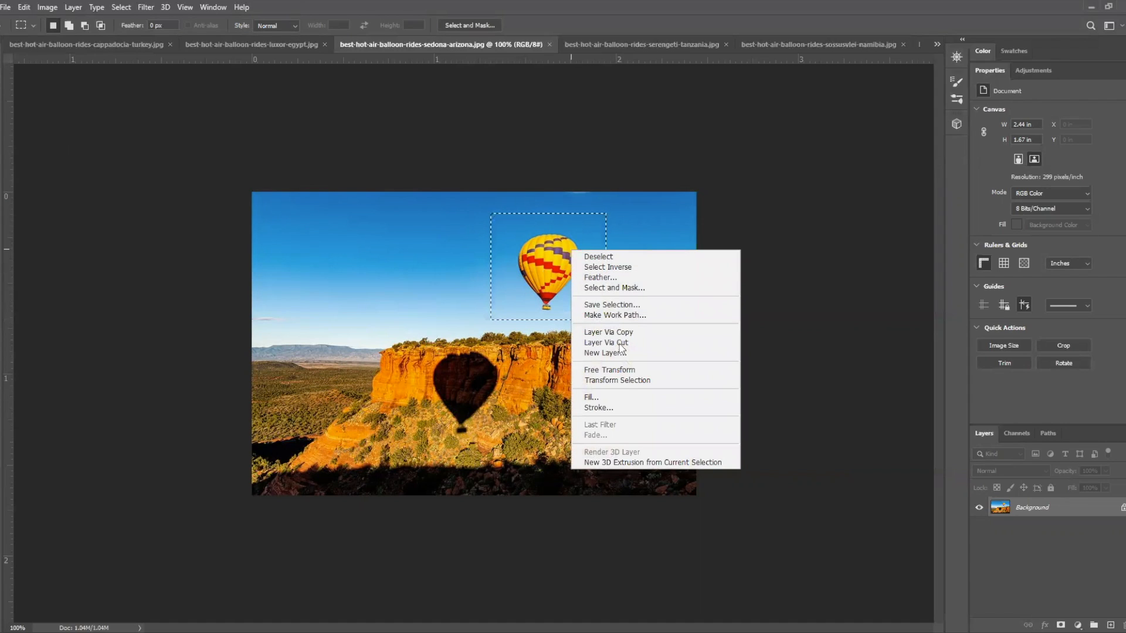
left_click(625, 397)
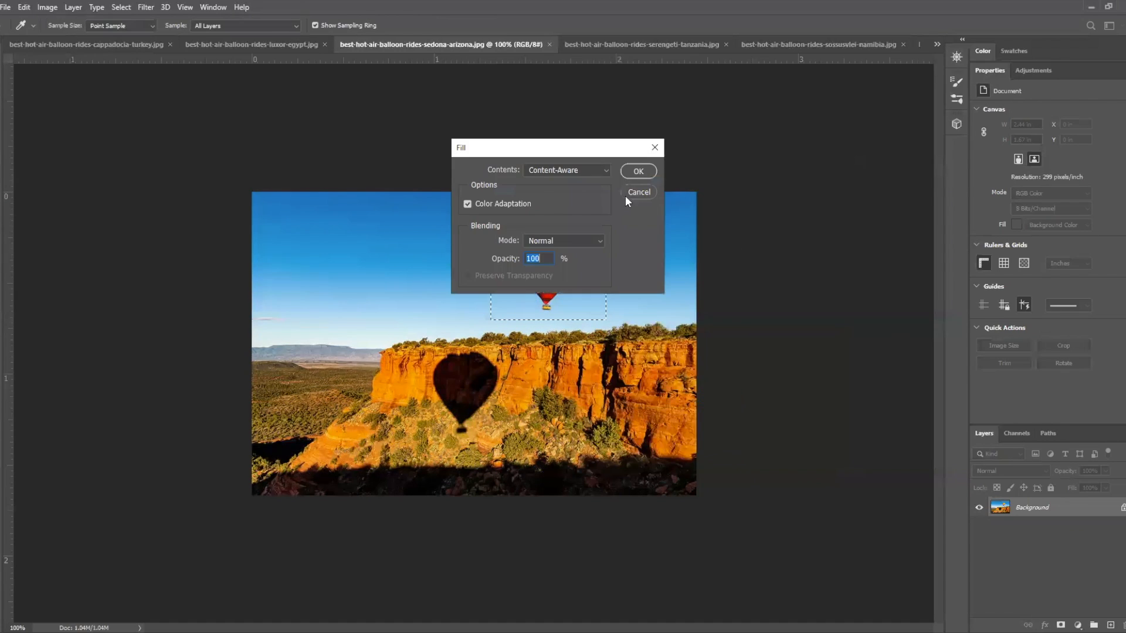
left_click(638, 172)
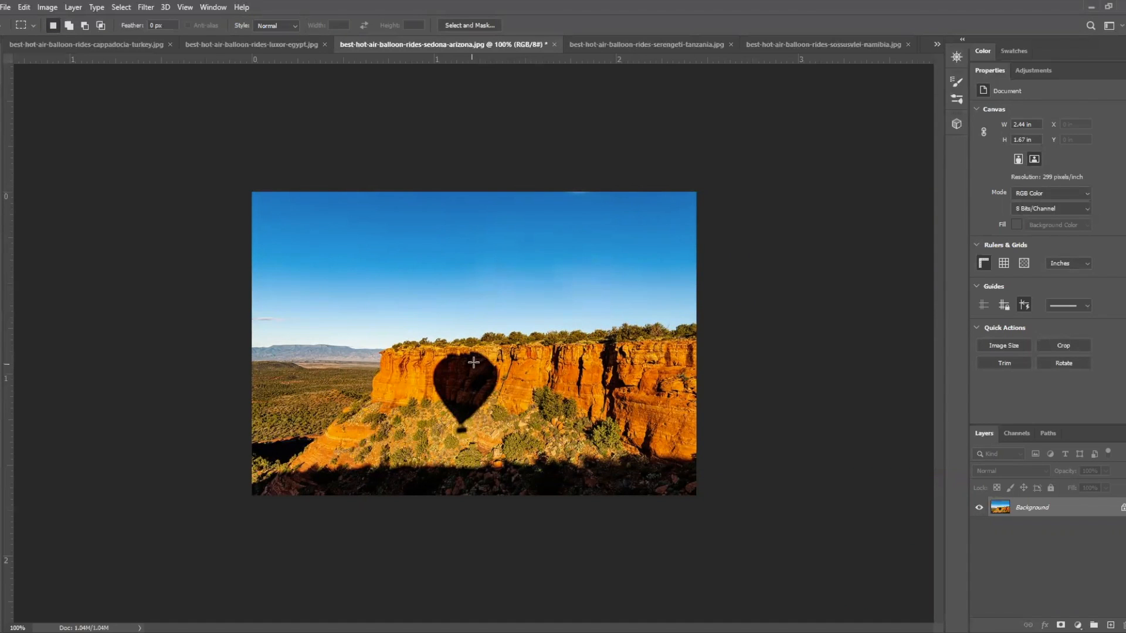
Step: Outline the balloon's shadow on the cliff face loosely with the Polygonal Lasso
scroll(511, 388, "up", 5)
scroll(451, 315, "down", 1)
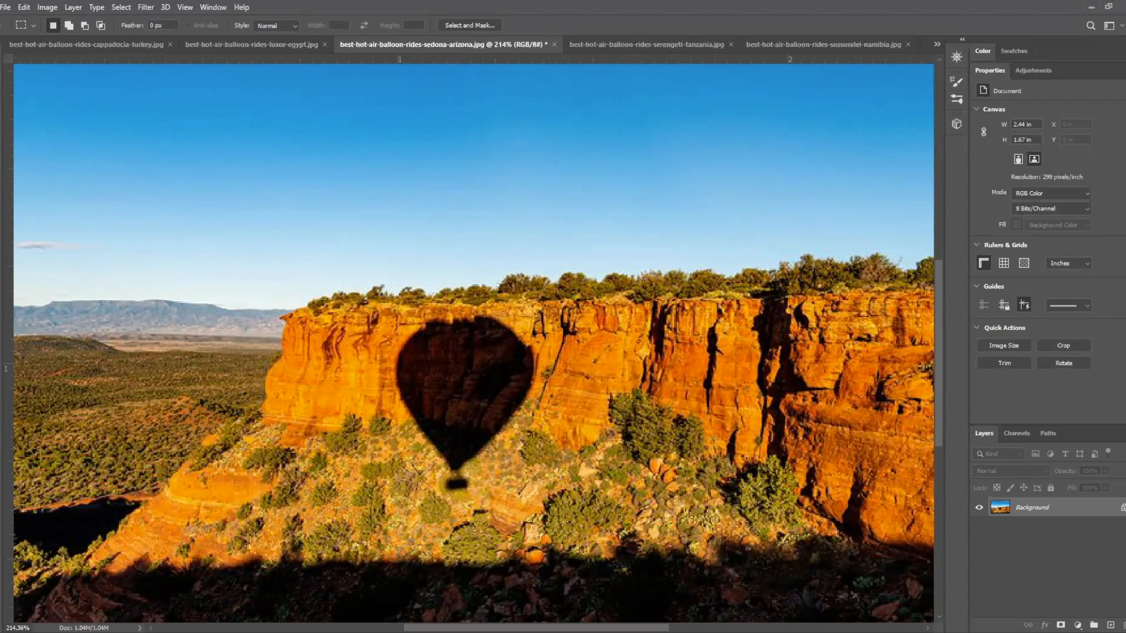
key("l")
left_click(516, 310)
left_click(564, 333)
left_click(584, 340)
left_click(492, 501)
left_click(417, 517)
left_click(350, 341)
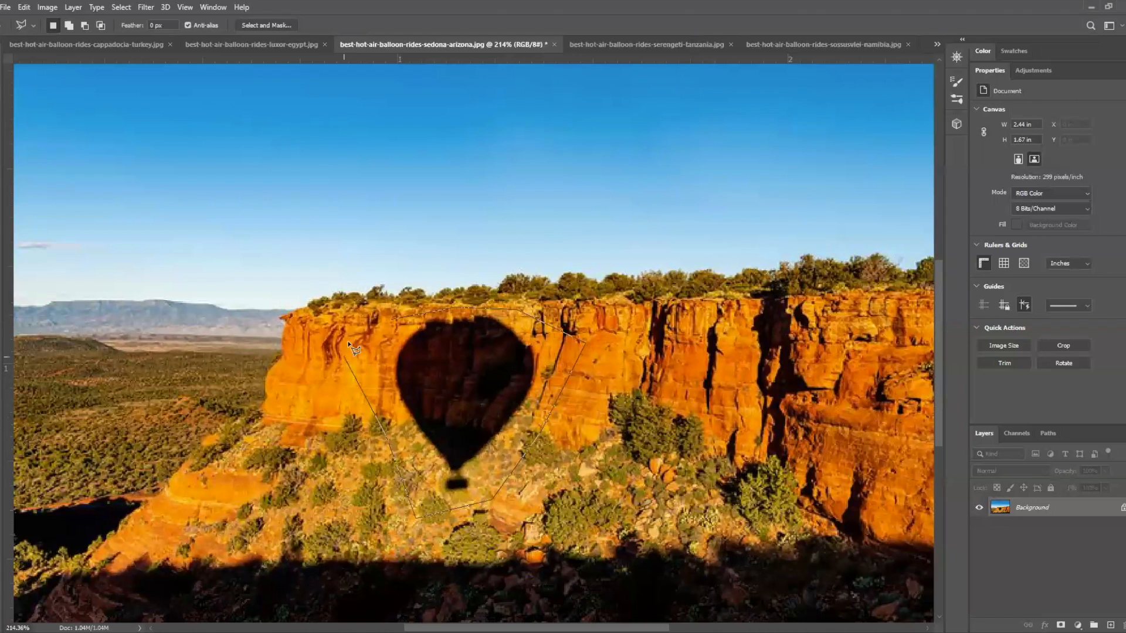
left_click(398, 316)
Step: Try a basic Content-Aware fill on the outlined balloon shadow, and undo it back to the active selection
right_click(475, 350)
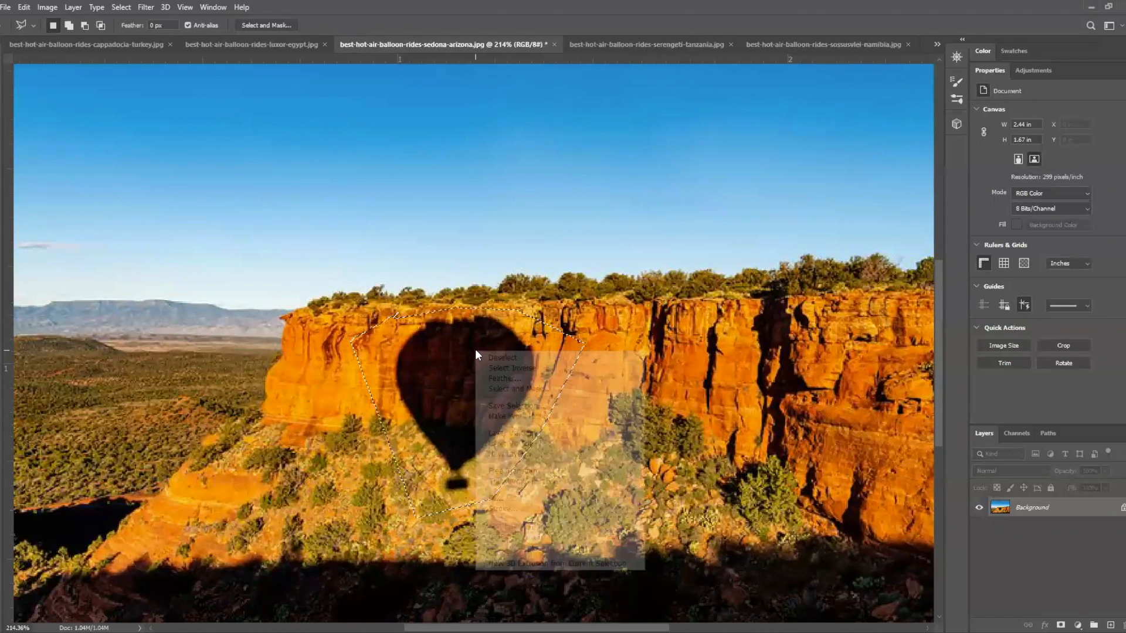
left_click(512, 500)
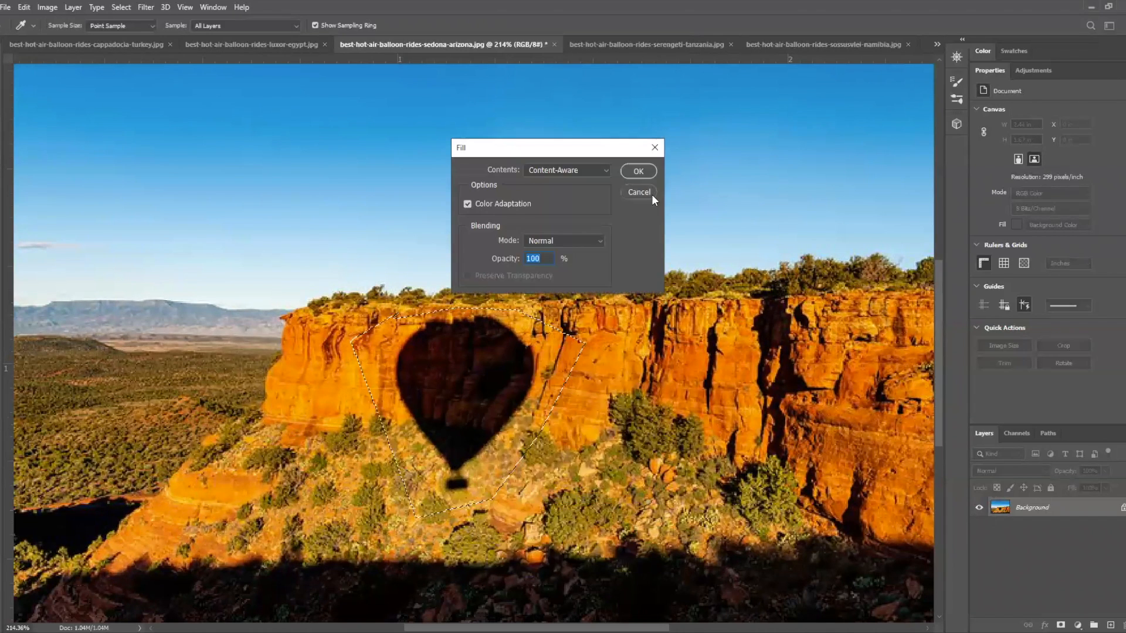
left_click(638, 171)
left_click(639, 172)
scroll(572, 189, "down", 4)
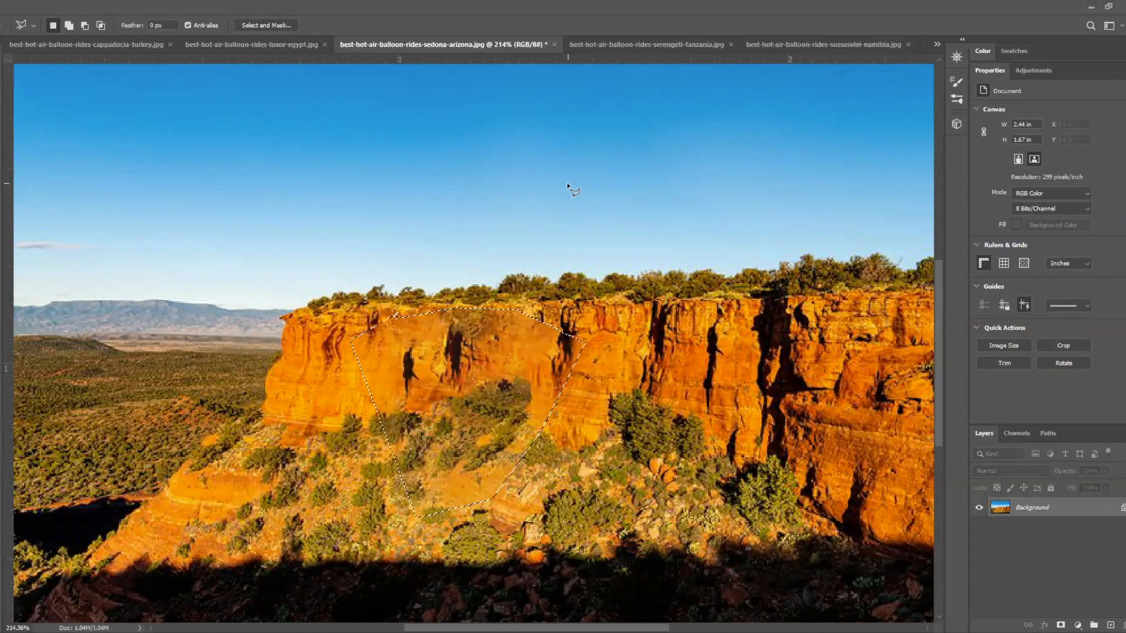
key("ctrl+d")
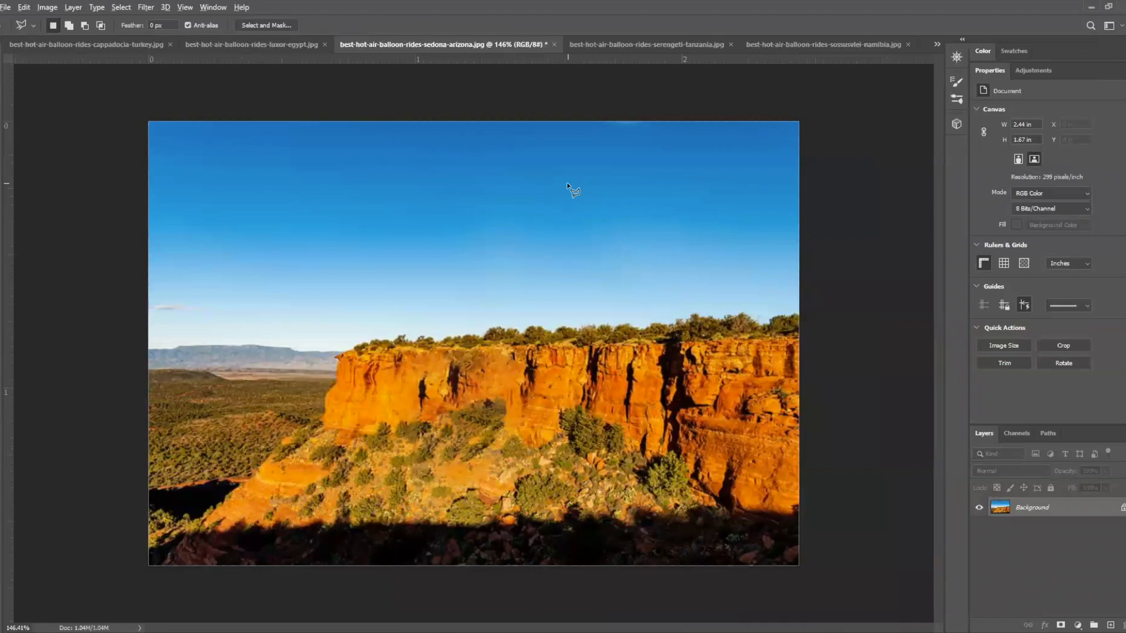
scroll(566, 181, "down", 2)
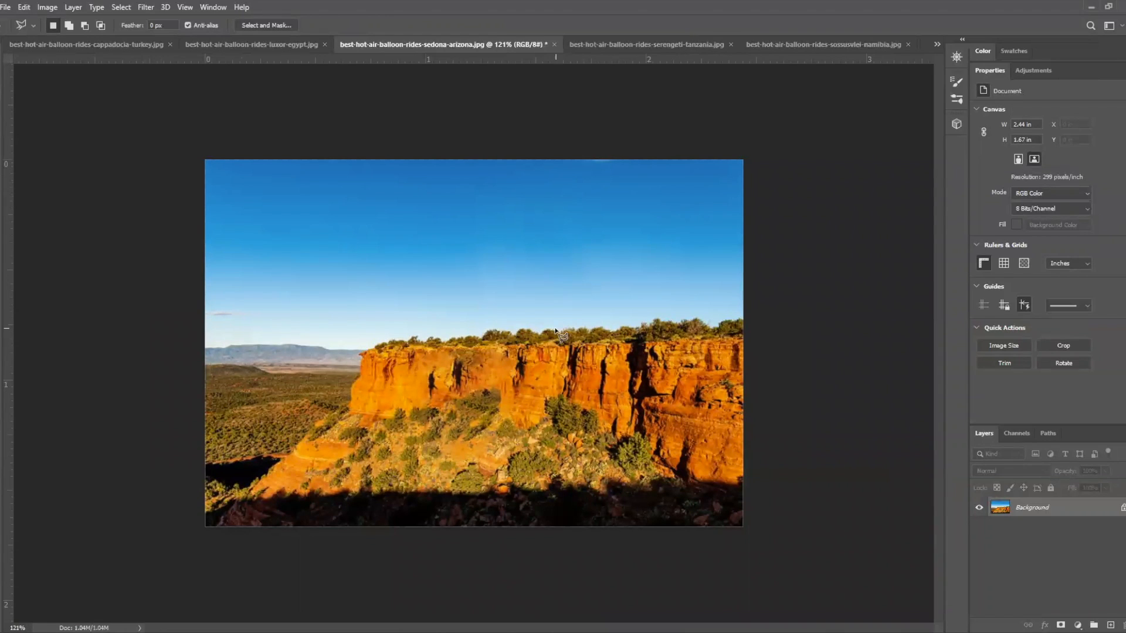
key("ctrl+z")
key("ctrl+z")
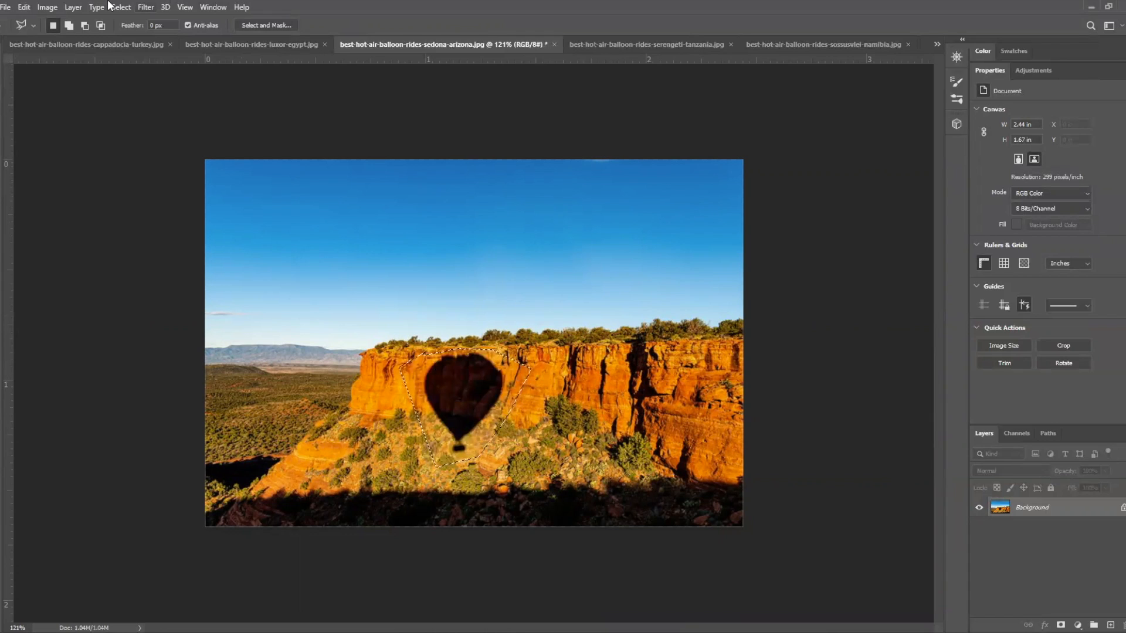
Step: Start Content-Aware Fill on the shadow selection and exclude the distant plain, cliff-top bushes and dark foreground from the sampling area
left_click(24, 7)
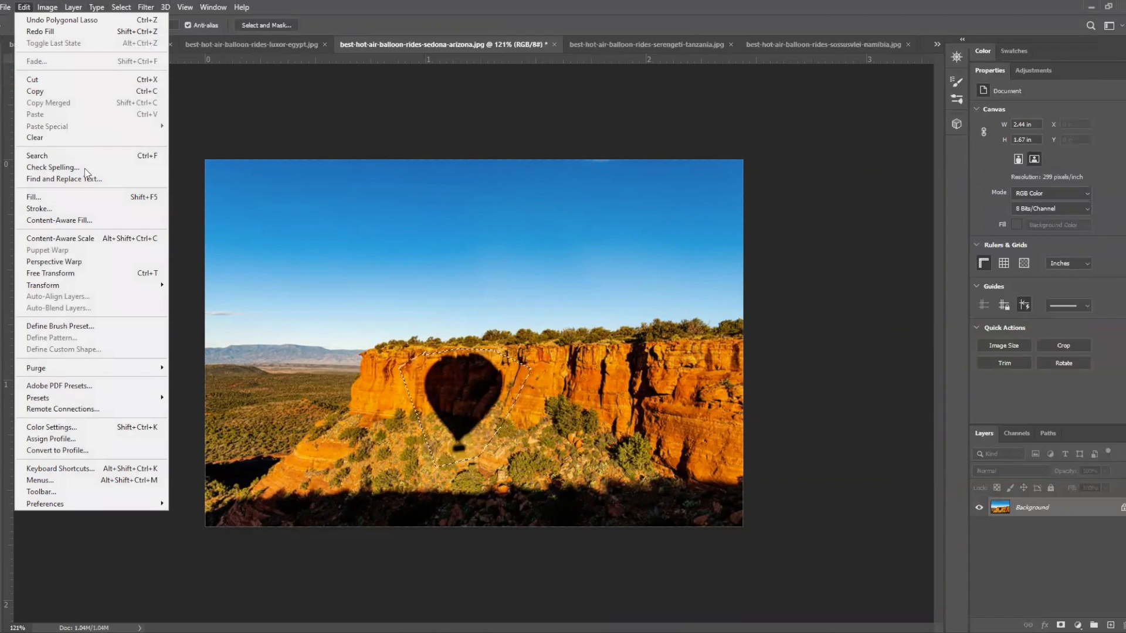
left_click(93, 221)
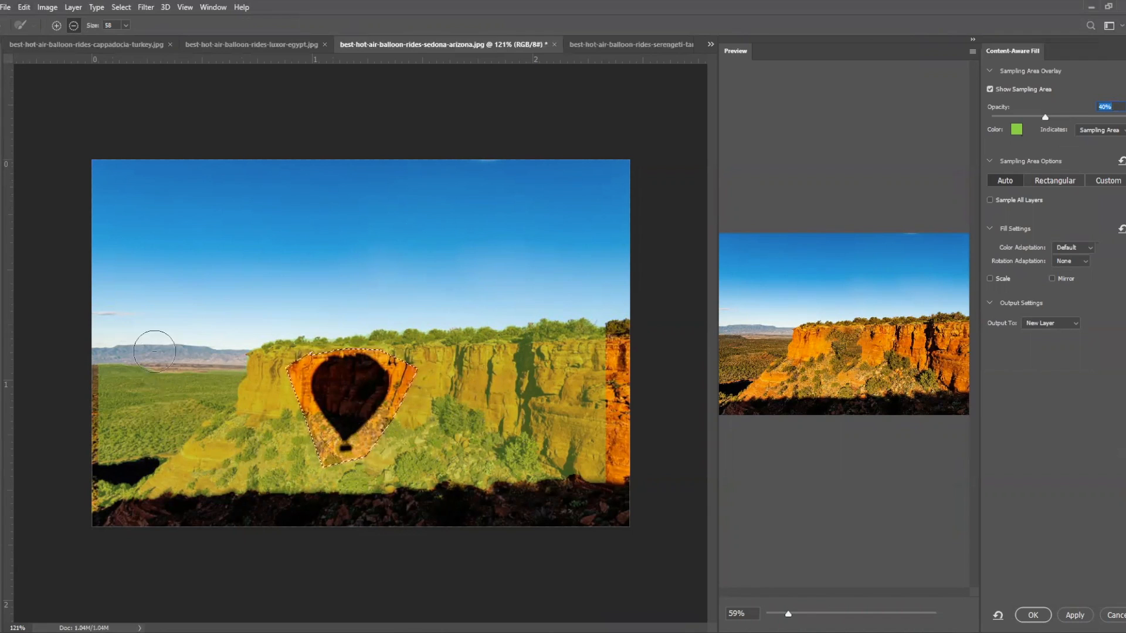
mouse_move(111, 355)
left_mouse_down()
mouse_move(125, 421)
mouse_move(117, 484)
mouse_move(147, 388)
mouse_move(238, 372)
mouse_move(193, 377)
left_mouse_up()
left_click(57, 26)
left_click_drag(264, 370, 247, 405)
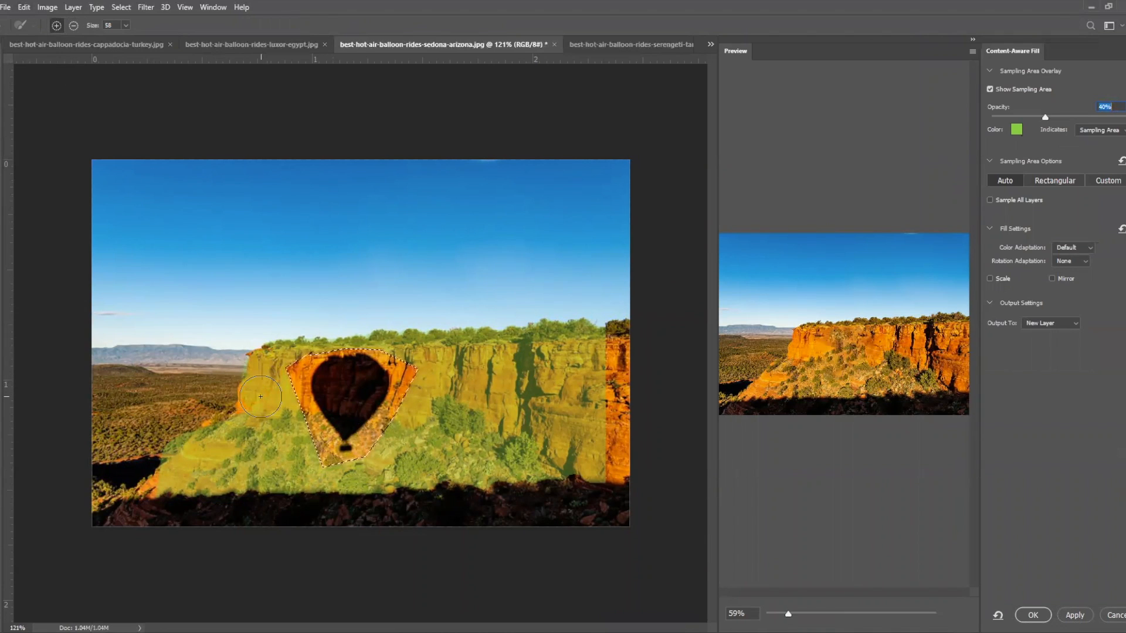
left_click(68, 25)
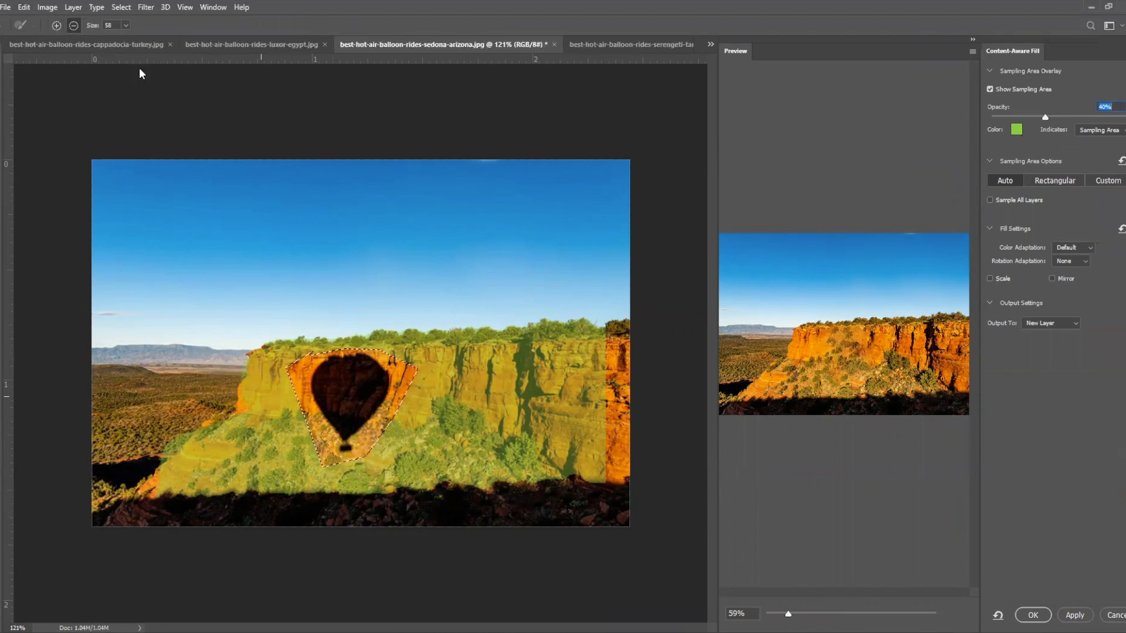
mouse_move(235, 351)
left_mouse_down()
mouse_move(346, 315)
mouse_move(276, 326)
mouse_move(617, 315)
left_mouse_up()
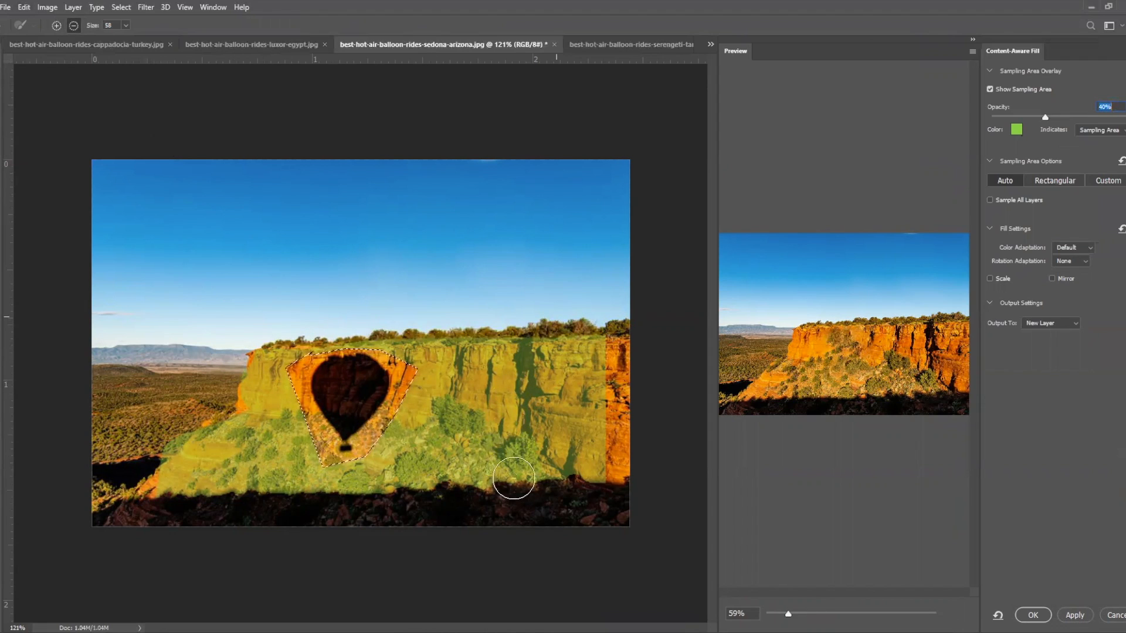
mouse_move(386, 499)
left_mouse_down()
mouse_move(198, 507)
mouse_move(144, 483)
mouse_move(169, 428)
mouse_move(197, 408)
mouse_move(169, 486)
left_mouse_up()
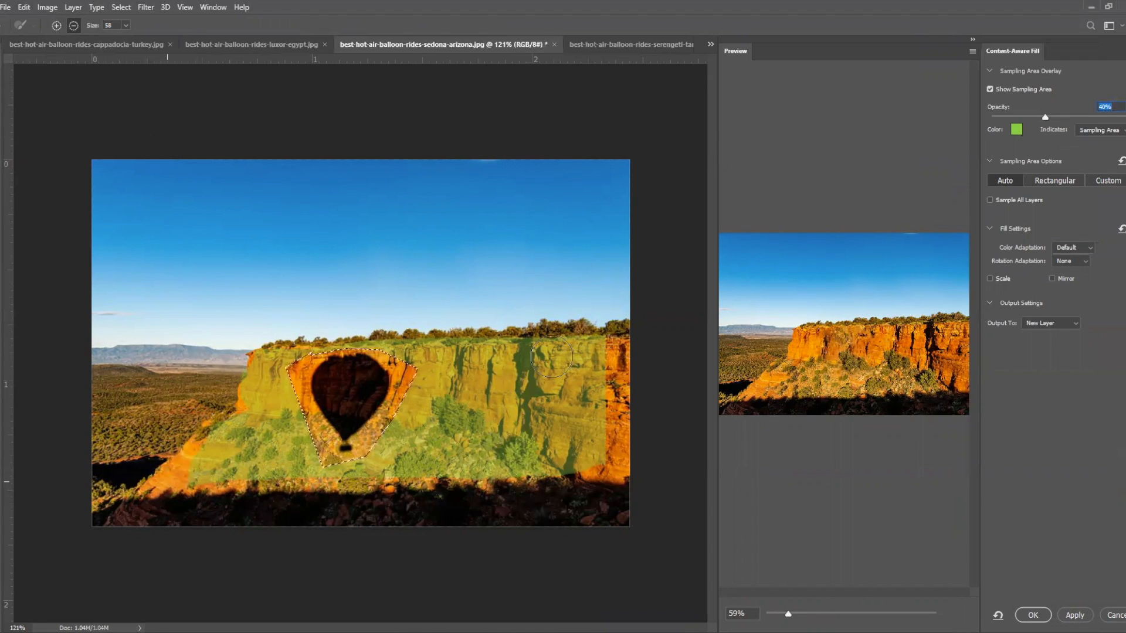
Step: Exclude the individual bushes on the slope below the cliff from the sampling area
left_click(525, 459)
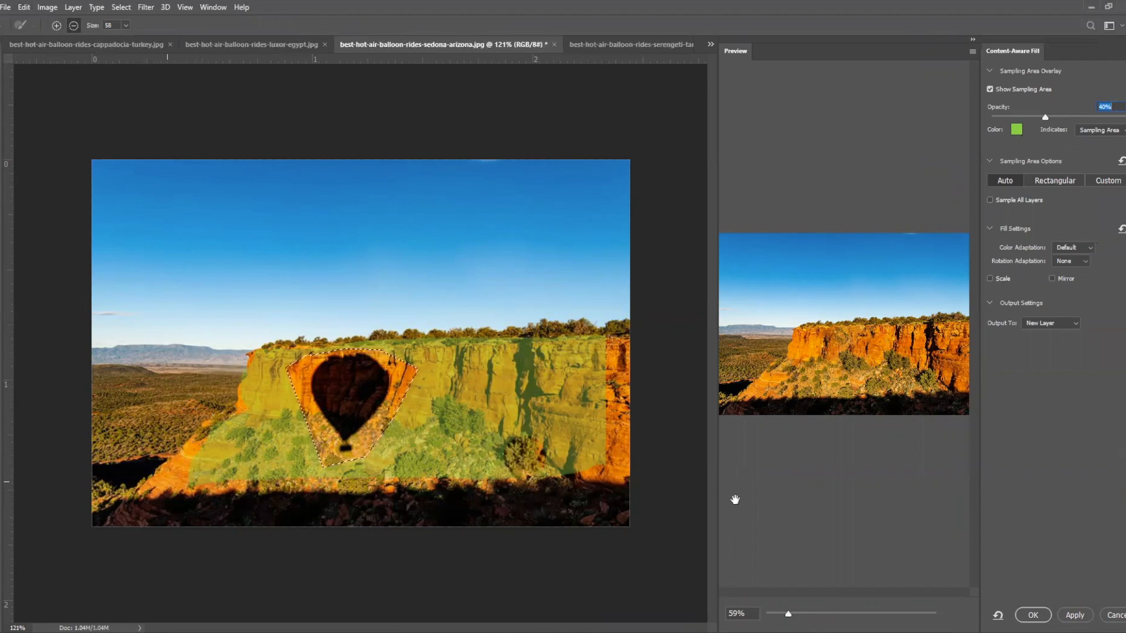
left_click(417, 466)
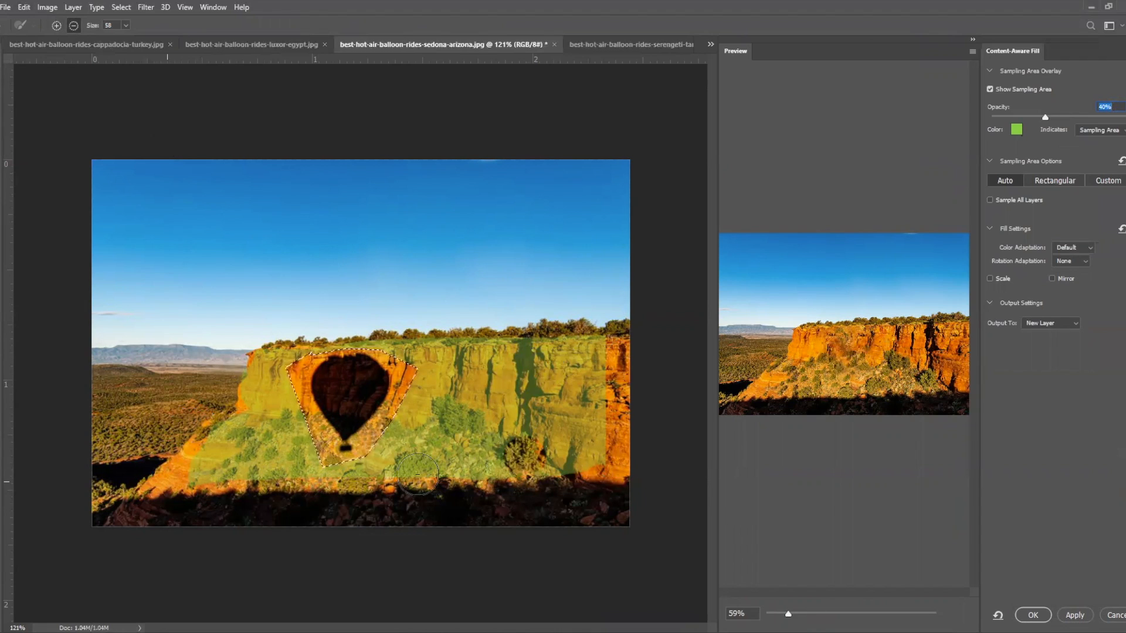
left_click(456, 417)
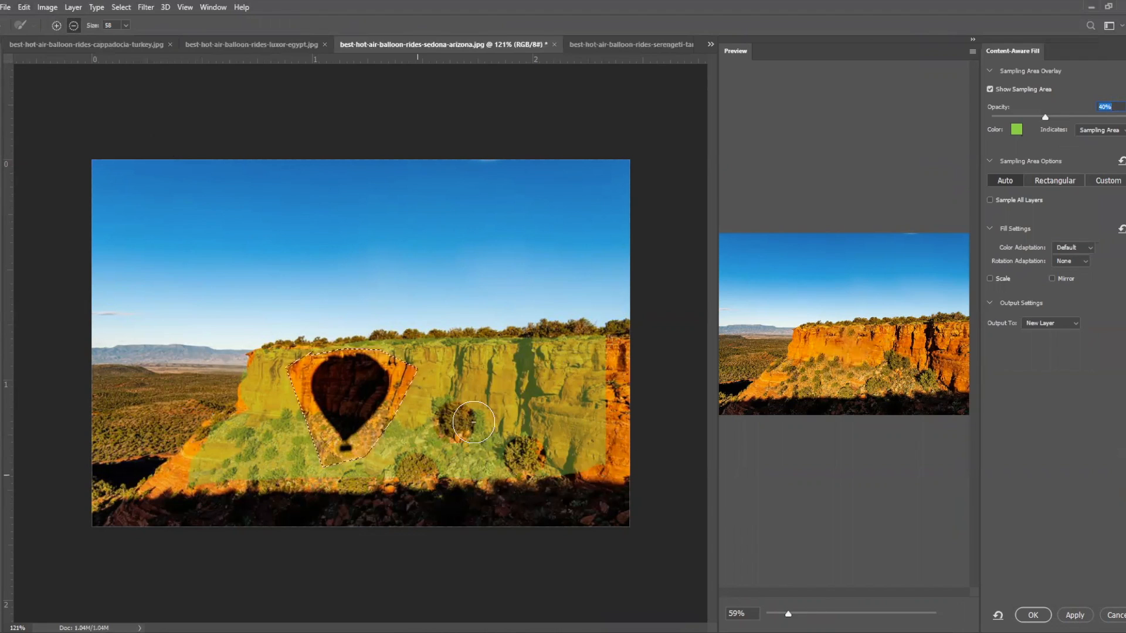
left_click(469, 423)
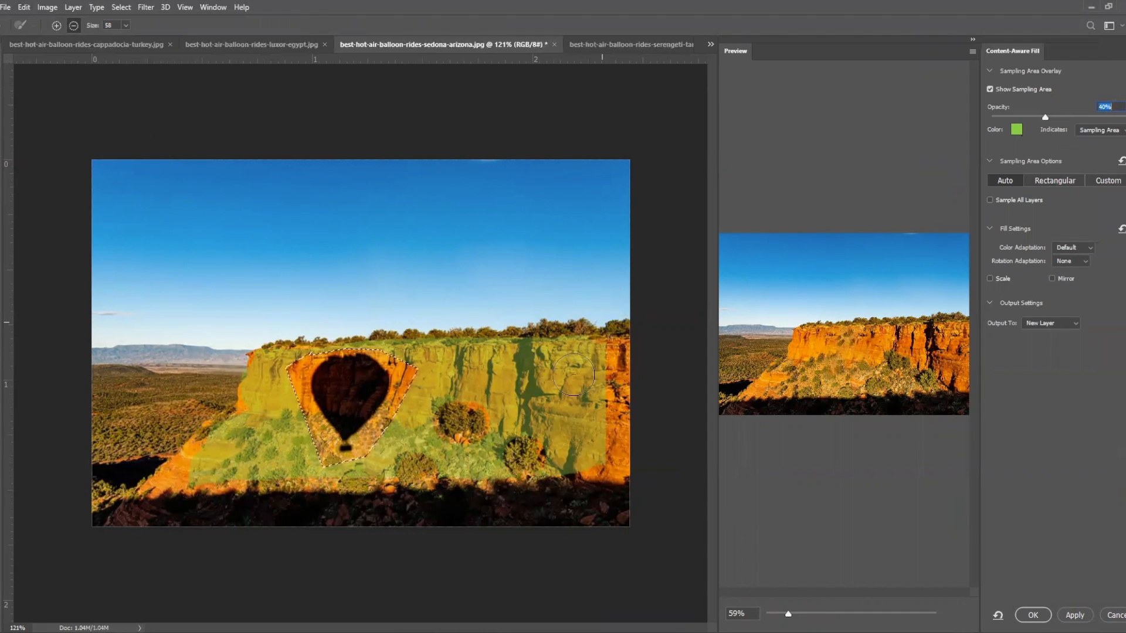
Step: Exclude the remaining rocky slope beneath the cliff from the sampling area, leaving only the cliff face
left_click_drag(165, 480, 205, 469)
left_click(207, 468)
mouse_move(209, 475)
left_mouse_down()
mouse_move(232, 479)
mouse_move(236, 437)
mouse_move(288, 440)
mouse_move(296, 466)
mouse_move(242, 465)
mouse_move(219, 432)
left_mouse_up()
left_click(237, 443)
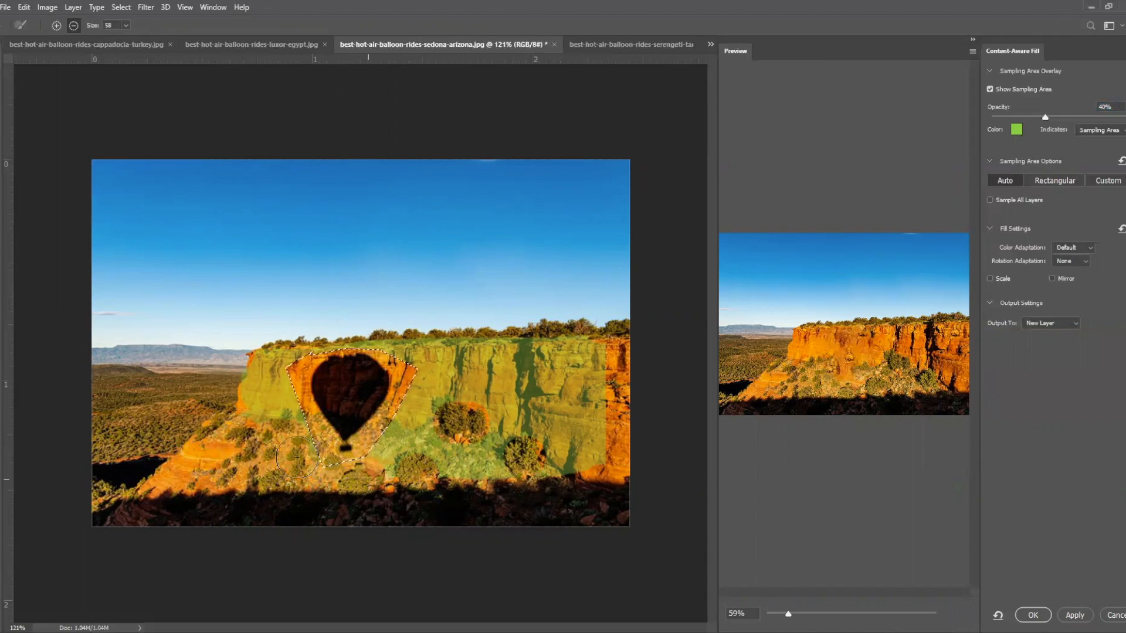
mouse_move(418, 453)
left_mouse_down()
mouse_move(542, 473)
mouse_move(393, 458)
left_mouse_up()
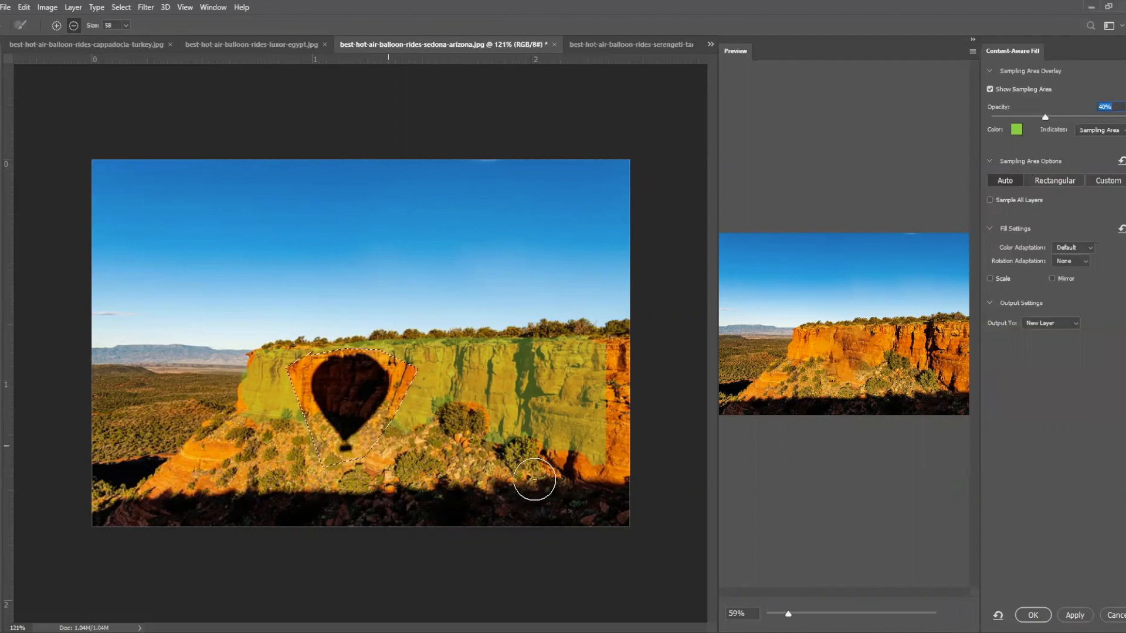
Step: Add the cliff's right end and lower face to the sampling area, apply the fill to a new layer, and deselect
left_click(57, 26)
left_click(619, 356)
left_click_drag(618, 386, 621, 439)
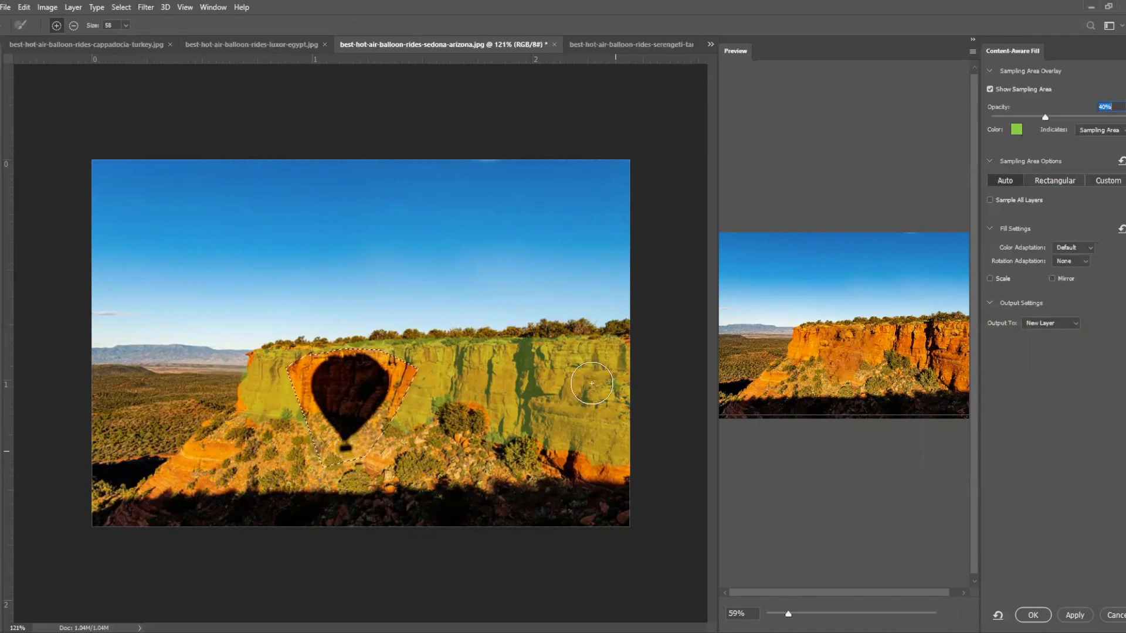
left_click_drag(604, 444, 576, 440)
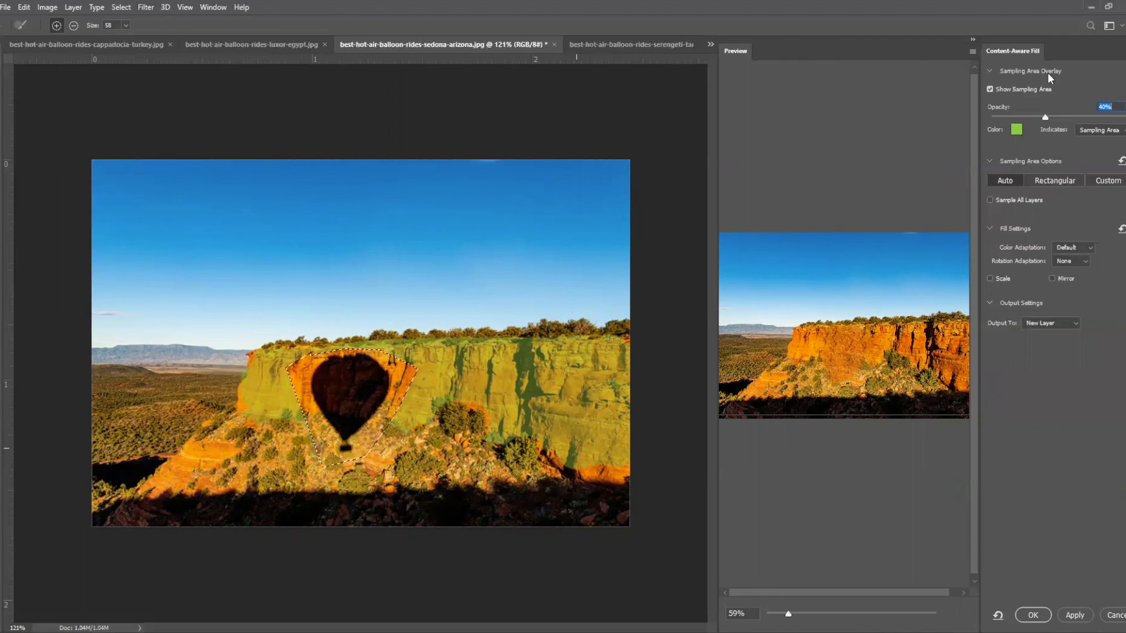
left_click(1033, 616)
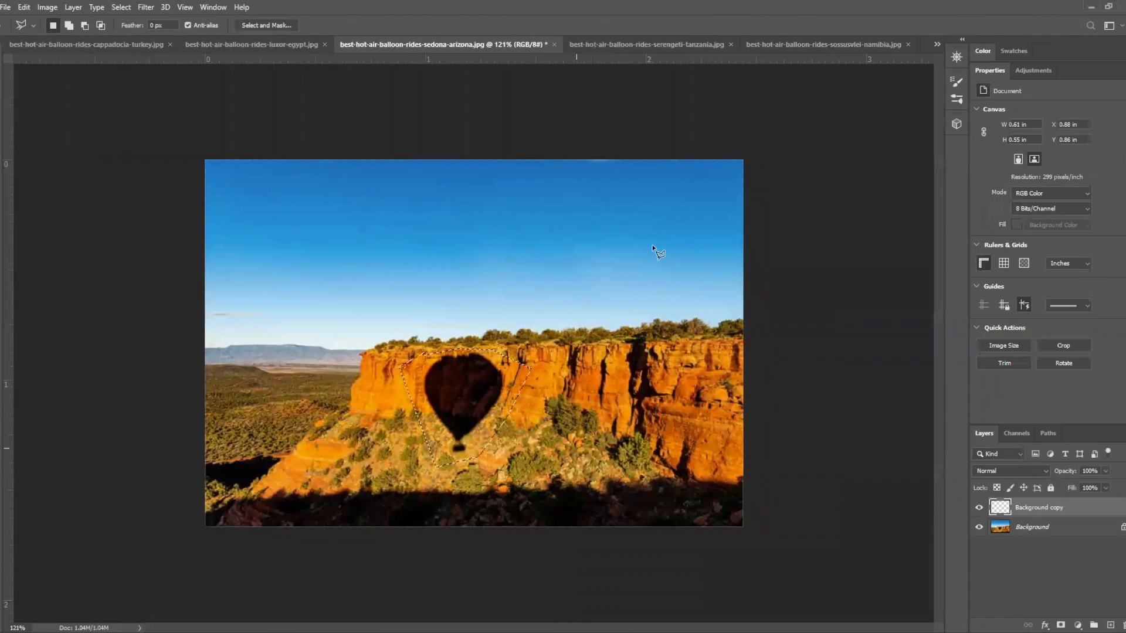
left_click(649, 247)
key("Escape")
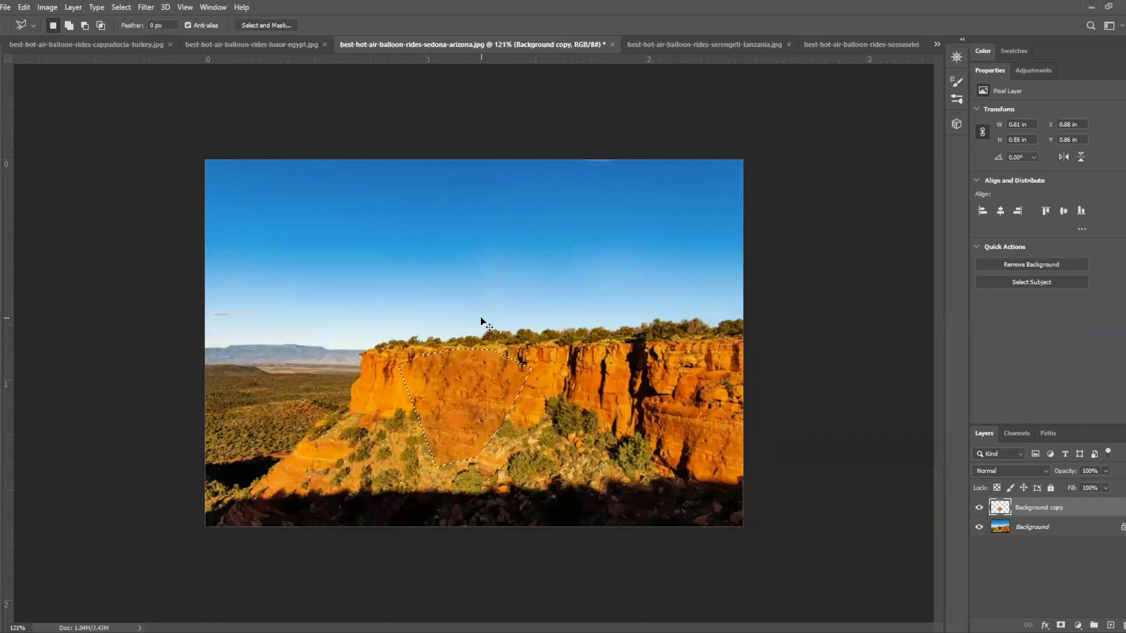
key("ctrl+d")
Step: Switch to the Serengeti photo, select the balloon with a rectangular marquee, and fill it using Content-Aware contents
left_click(649, 42)
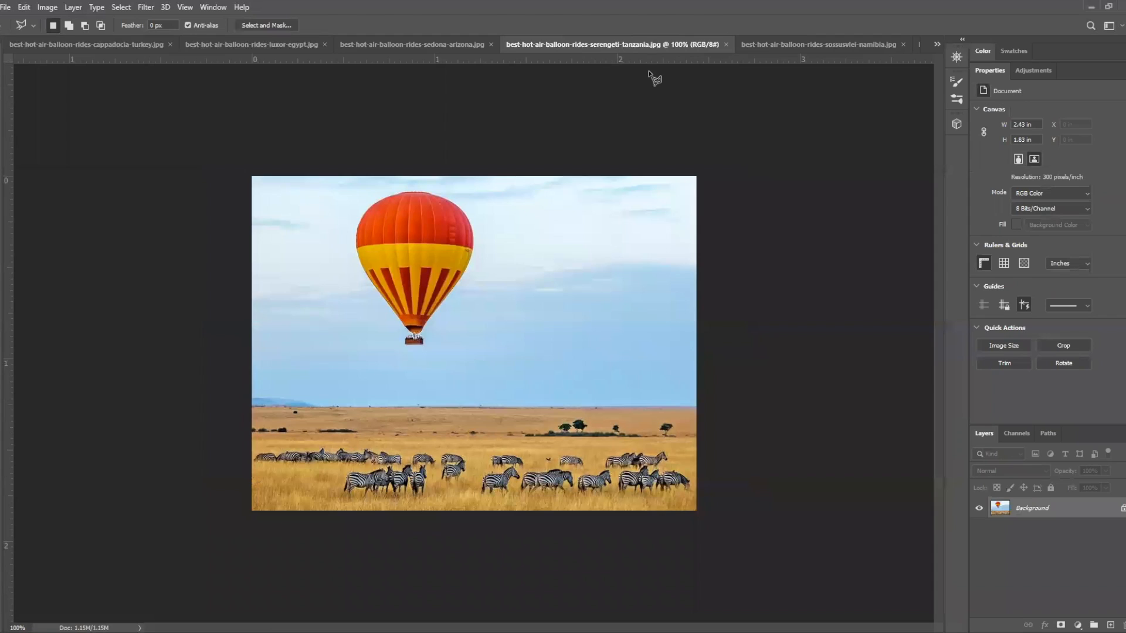
key("m")
left_click_drag(332, 180, 506, 371)
right_click(432, 250)
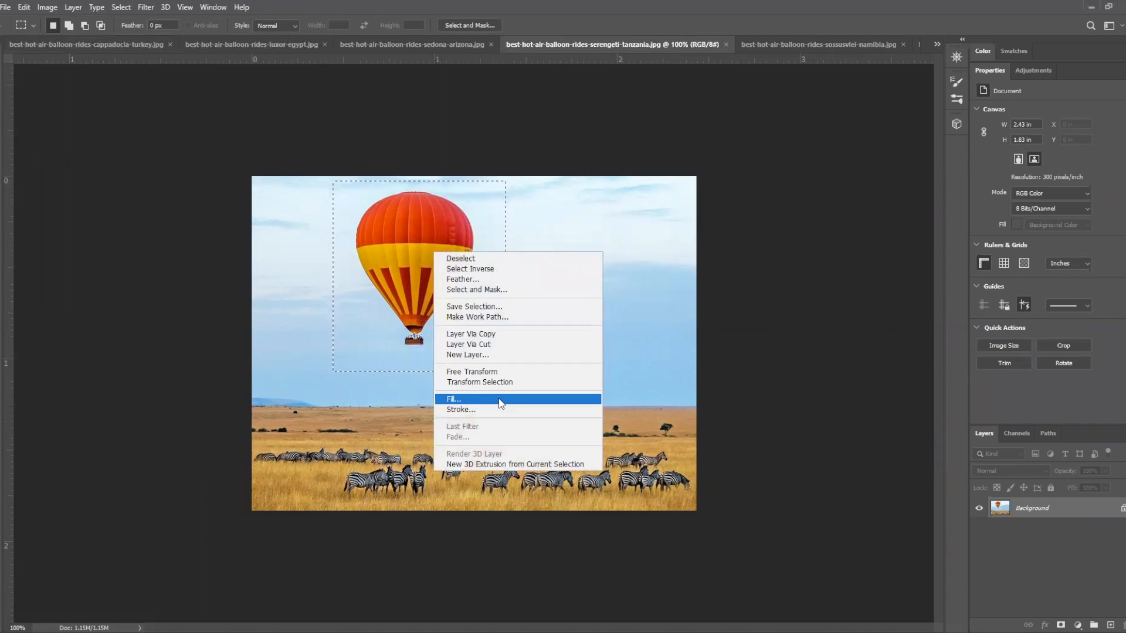
left_click(499, 399)
left_click(639, 170)
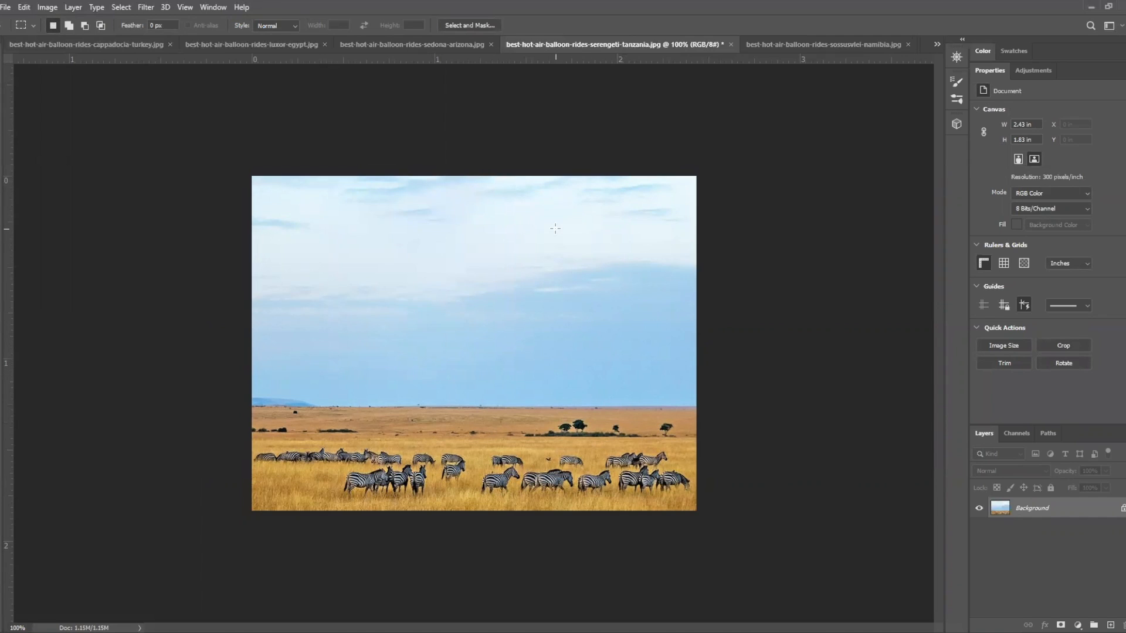
Step: In the Sossusvlei photo, marquee the balloon over the dunes, fill it using Content-Aware contents, and deselect
left_click(765, 45)
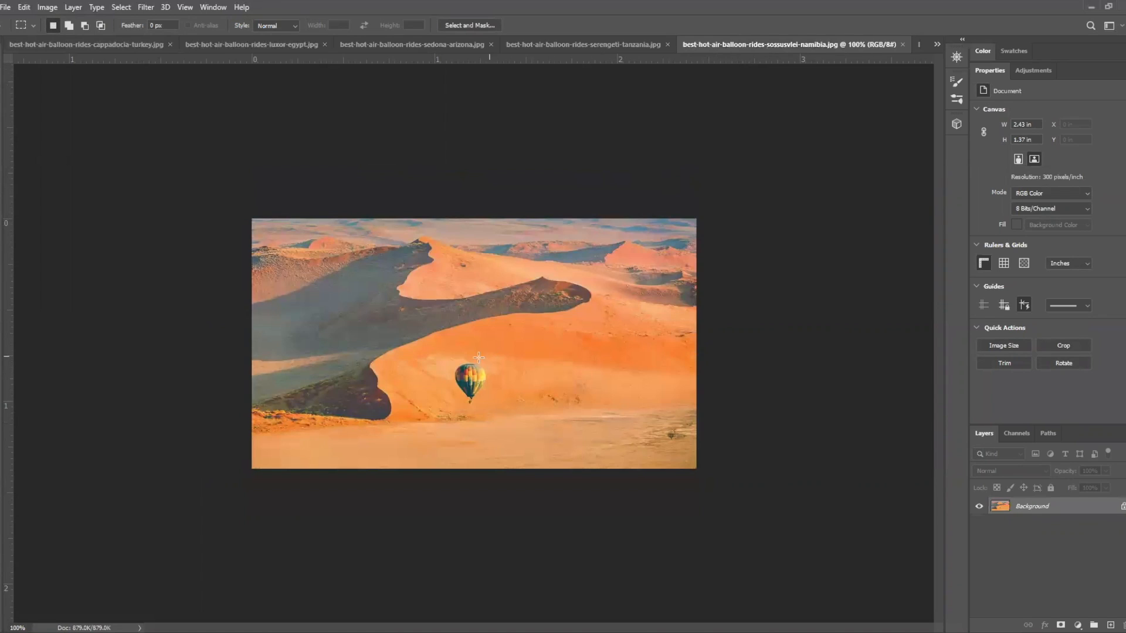
left_click_drag(438, 352, 501, 409)
right_click(487, 383)
left_click(538, 532)
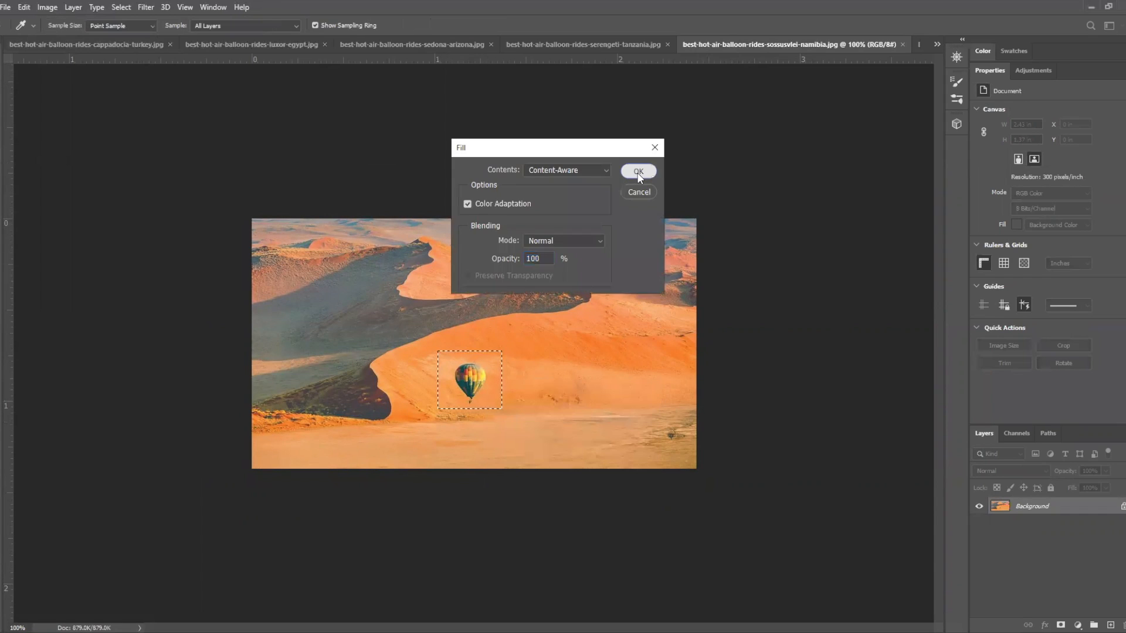
left_click(639, 171)
key("ctrl+d")
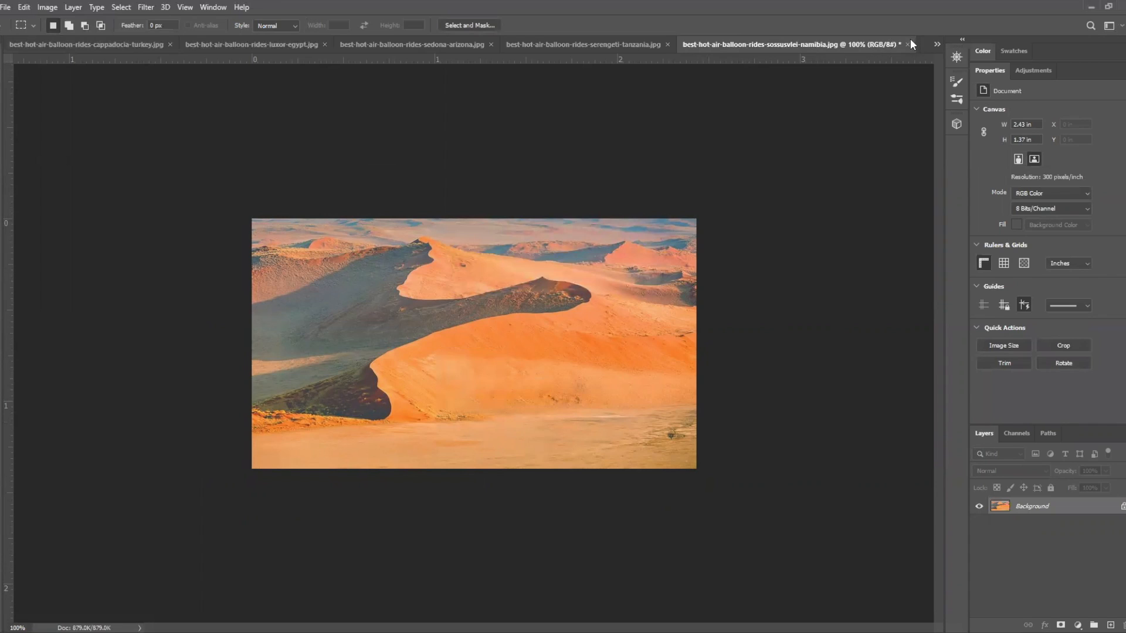
Step: Switch to DdSZdMyU0AEvFcH.jpg and outline the foreground rowboat with its oars and shadow using the Polygonal Lasso
left_click(936, 44)
left_click(835, 112)
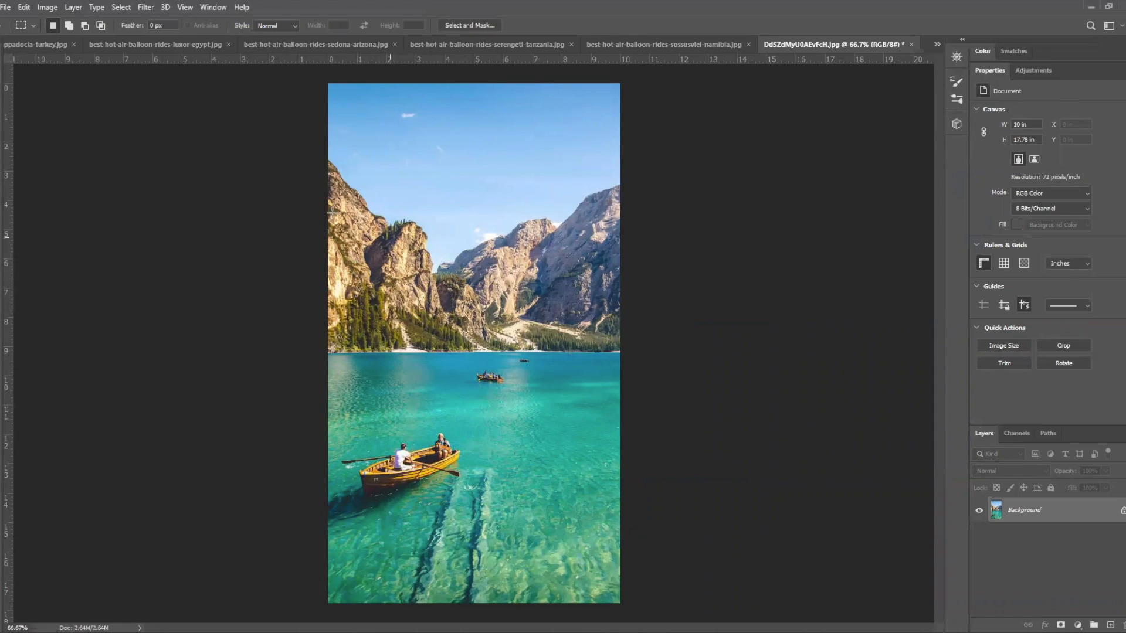
key("l")
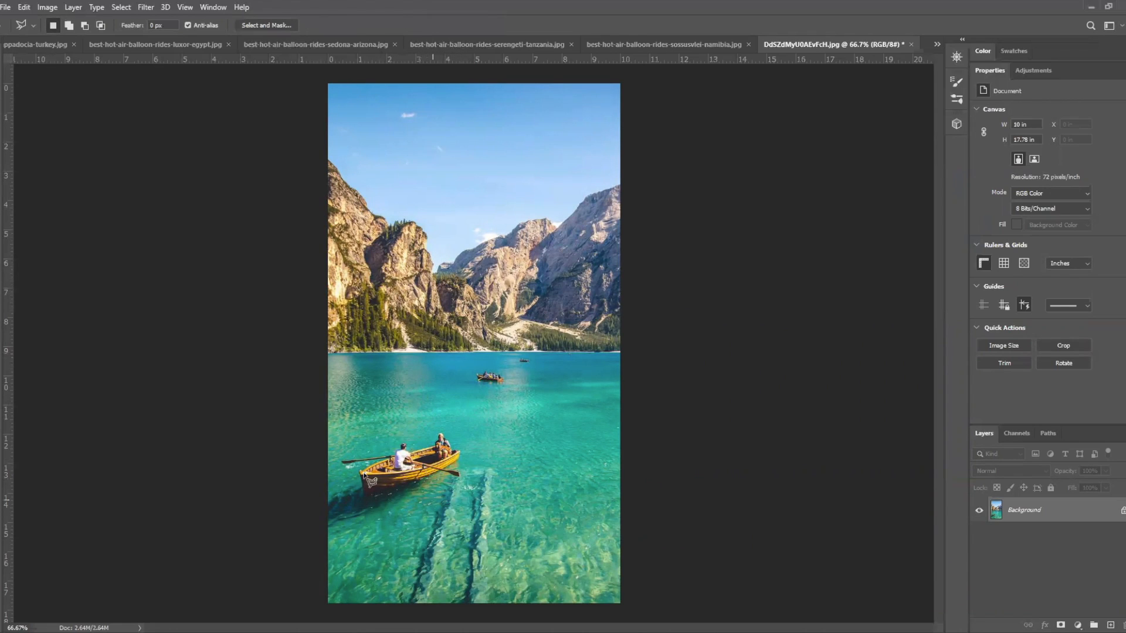
left_click(402, 436)
left_click(326, 550)
left_click(277, 514)
left_click(311, 455)
Step: Start Content-Aware Fill on the rowboat selection and exclude the two submerged trails behind the boat from the sampling area
right_click(399, 469)
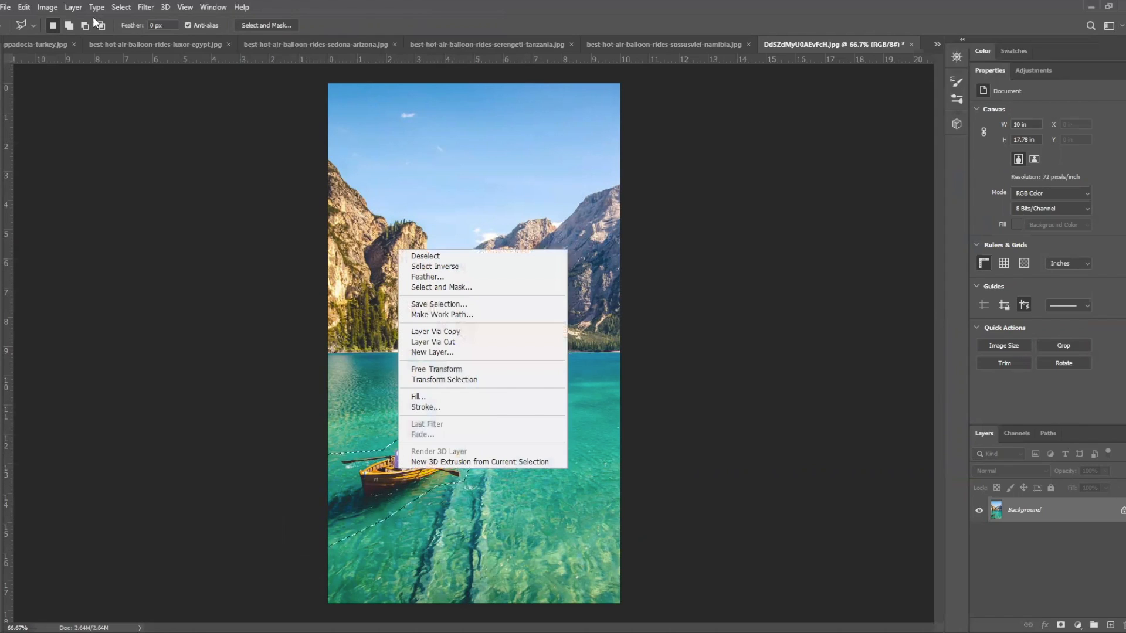
left_click(61, 9)
left_click(24, 7)
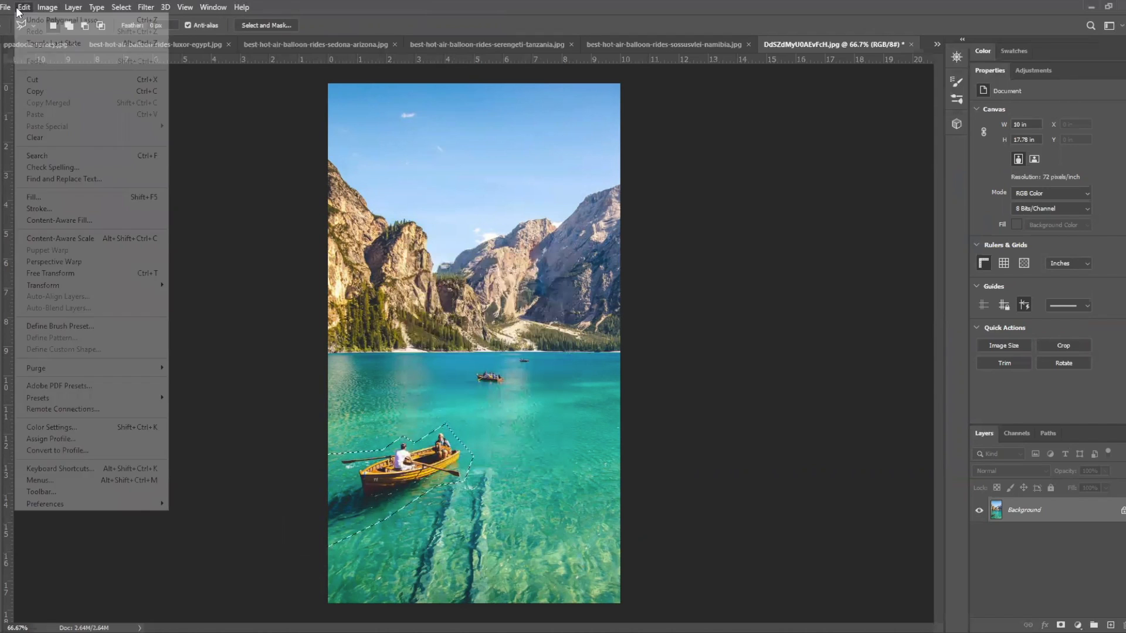
left_click(59, 221)
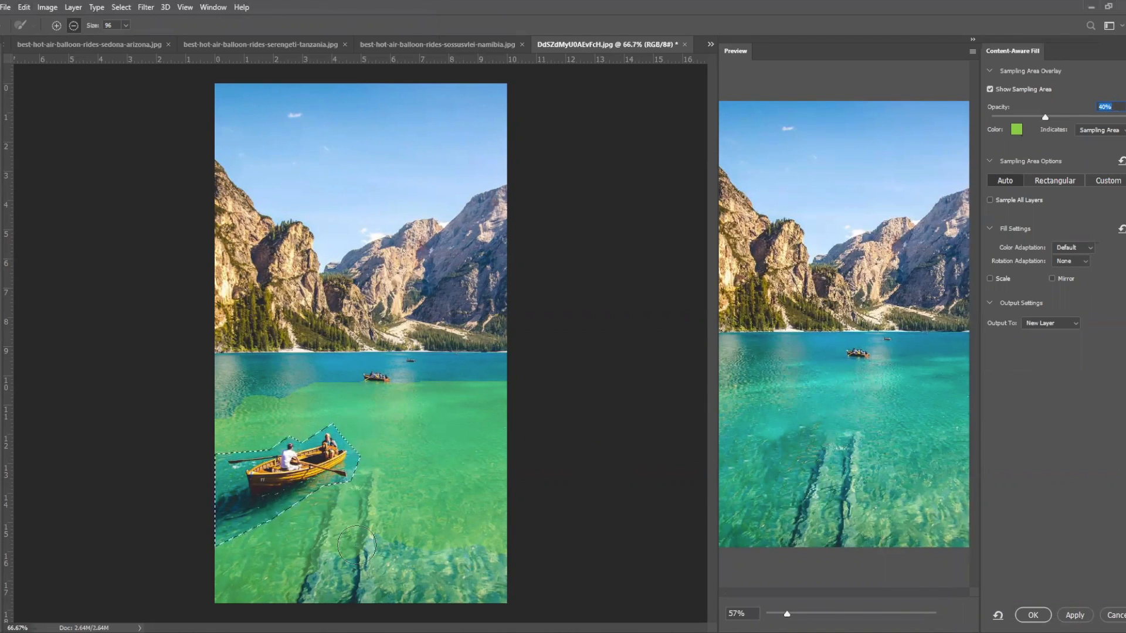
mouse_move(351, 540)
left_mouse_down()
mouse_move(373, 489)
mouse_move(323, 547)
mouse_move(349, 497)
left_mouse_up()
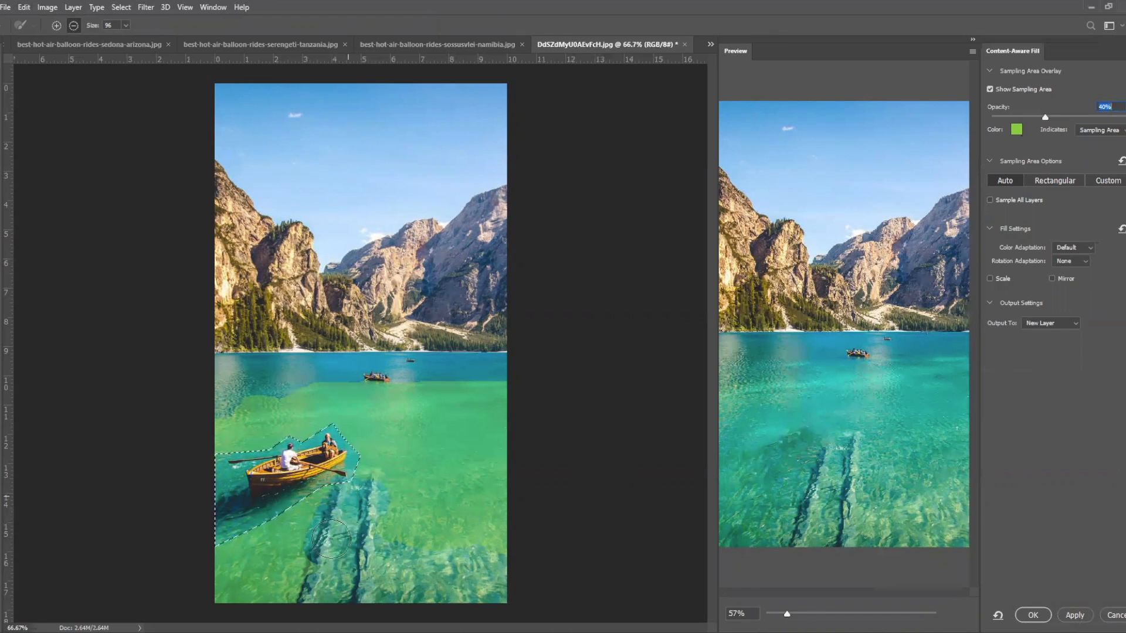
mouse_move(315, 585)
left_mouse_down()
mouse_move(324, 560)
mouse_move(373, 555)
left_mouse_up()
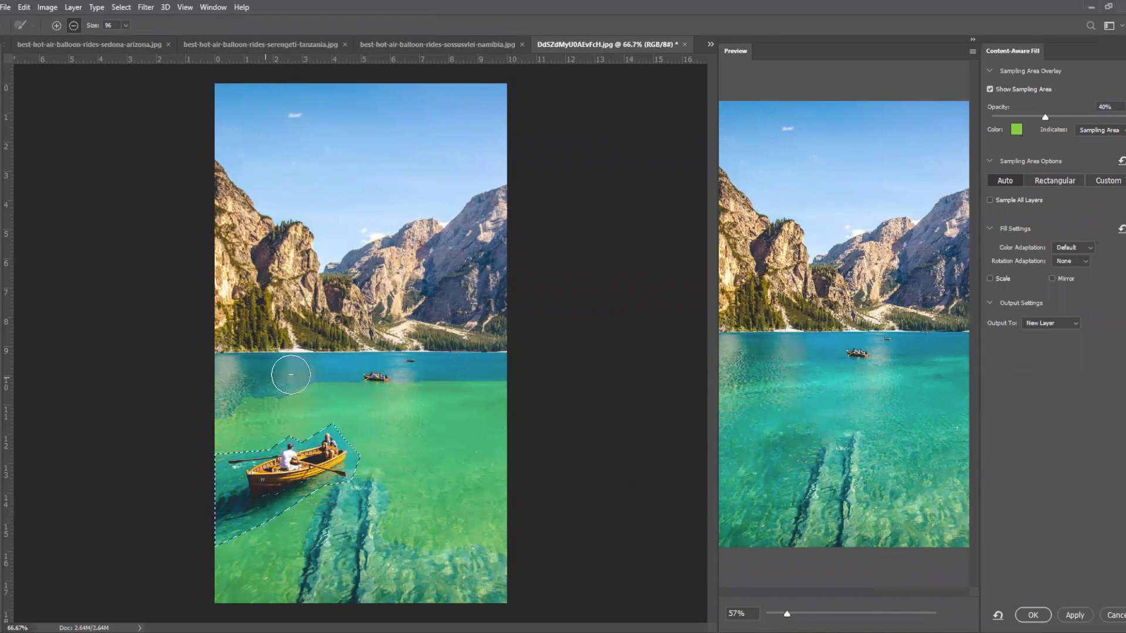
Step: Exclude the band of distant water below the shoreline, across the lake's full width, from the sampling area
left_click_drag(412, 373, 516, 374)
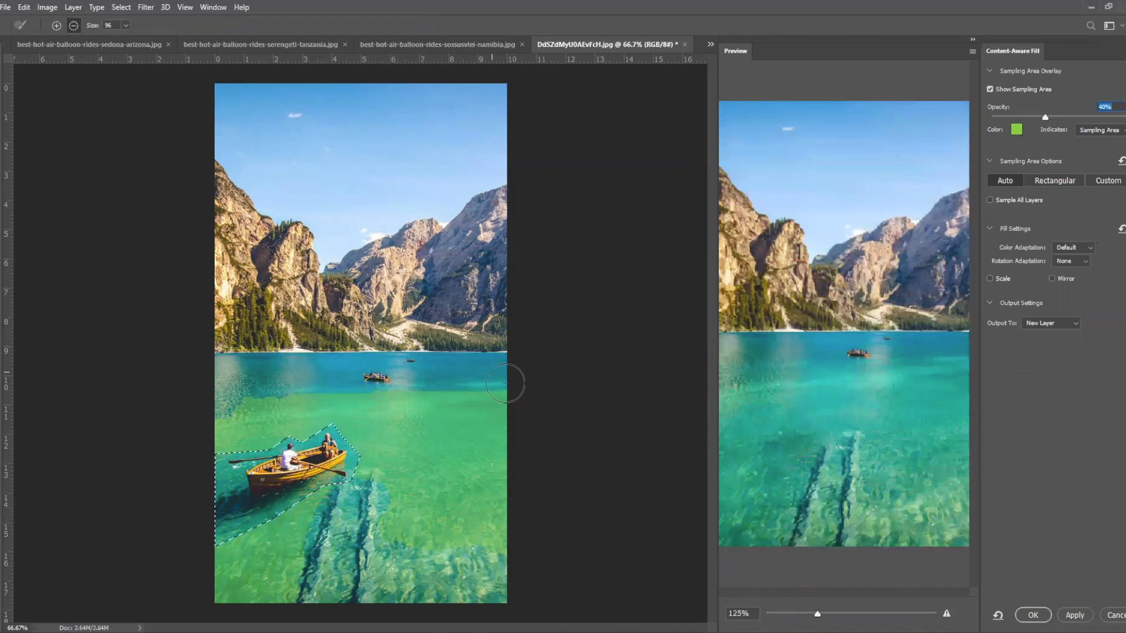
left_click_drag(468, 383, 497, 383)
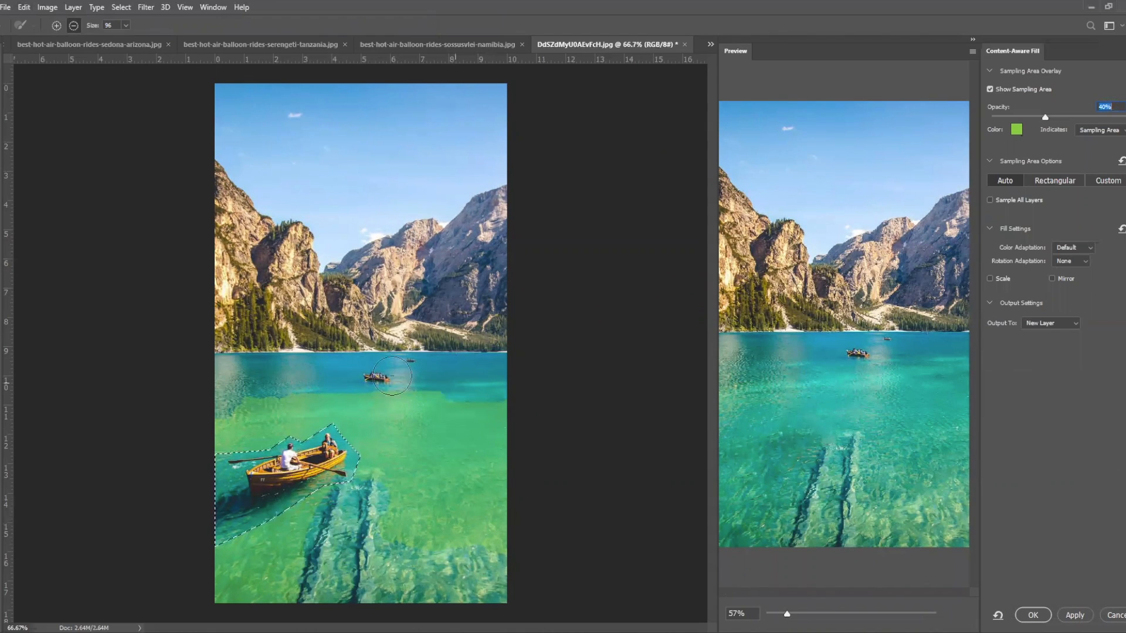
mouse_move(201, 376)
left_mouse_down()
mouse_move(501, 393)
mouse_move(226, 397)
left_mouse_up()
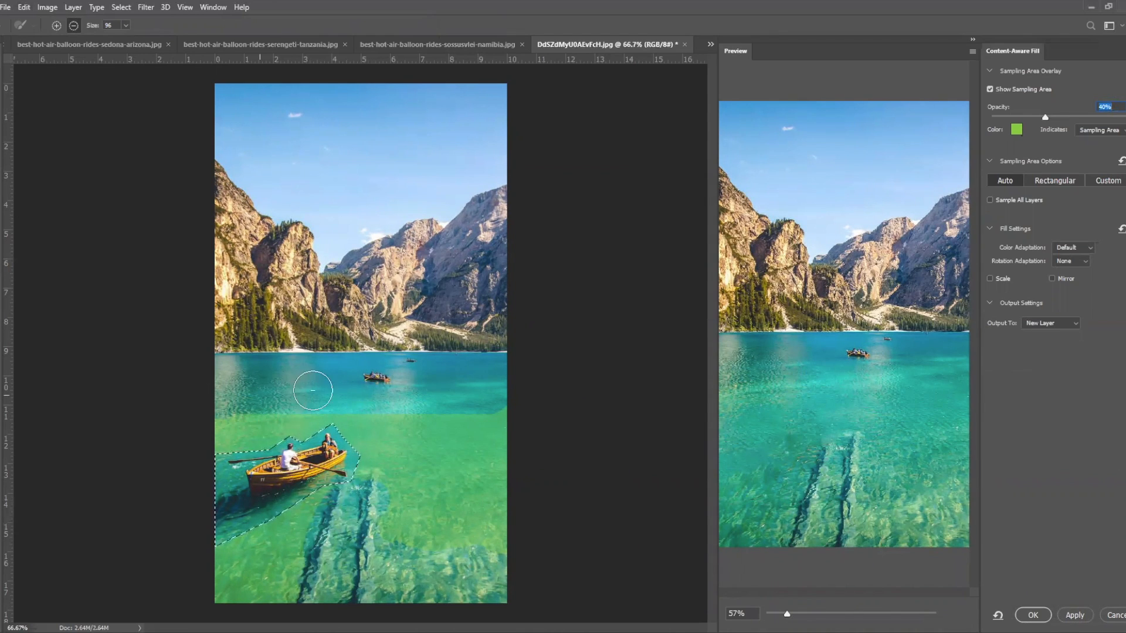
left_click_drag(527, 410, 434, 412)
left_click_drag(556, 452, 419, 407)
Step: Exclude the water along the photo's bottom and right edges from the sampling area and apply the fill to a new layer
left_click_drag(310, 613, 197, 603)
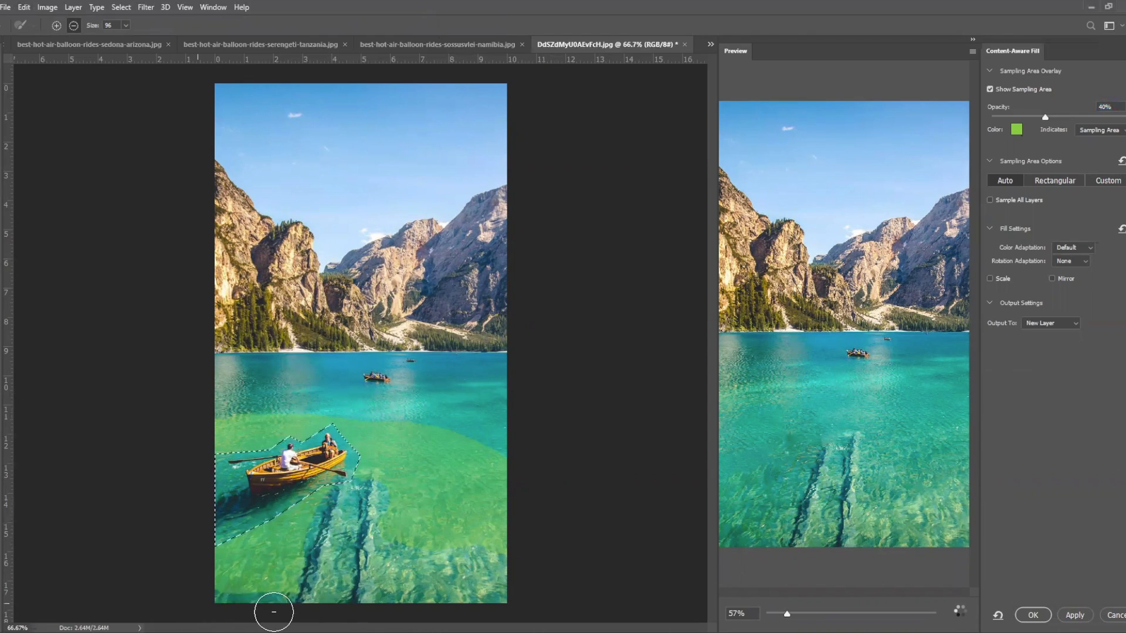
mouse_move(528, 485)
left_mouse_down()
mouse_move(449, 570)
mouse_move(514, 473)
mouse_move(511, 437)
mouse_move(478, 419)
mouse_move(519, 472)
left_mouse_up()
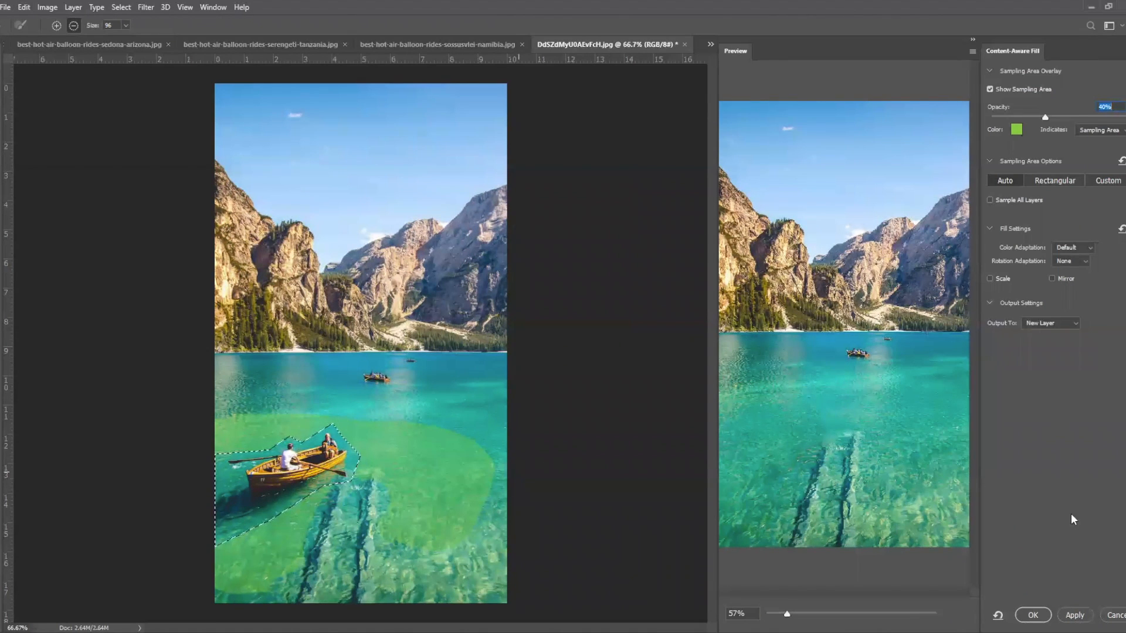
left_click(1039, 615)
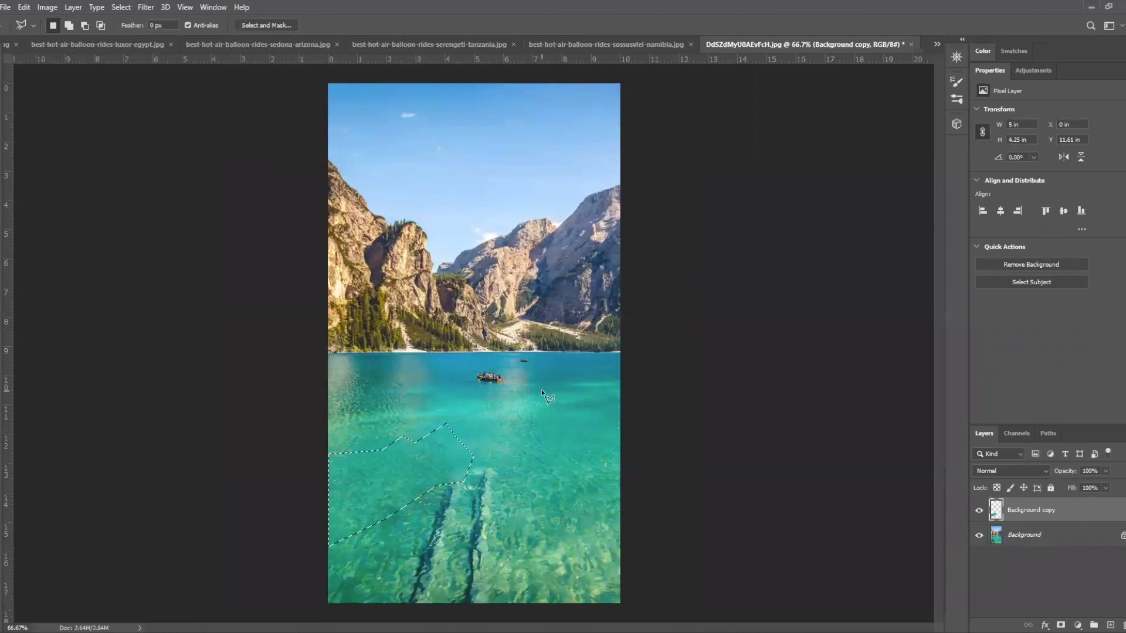
Step: Select the larger remaining boat in the middle of the lake with a rectangular marquee
left_click(482, 360)
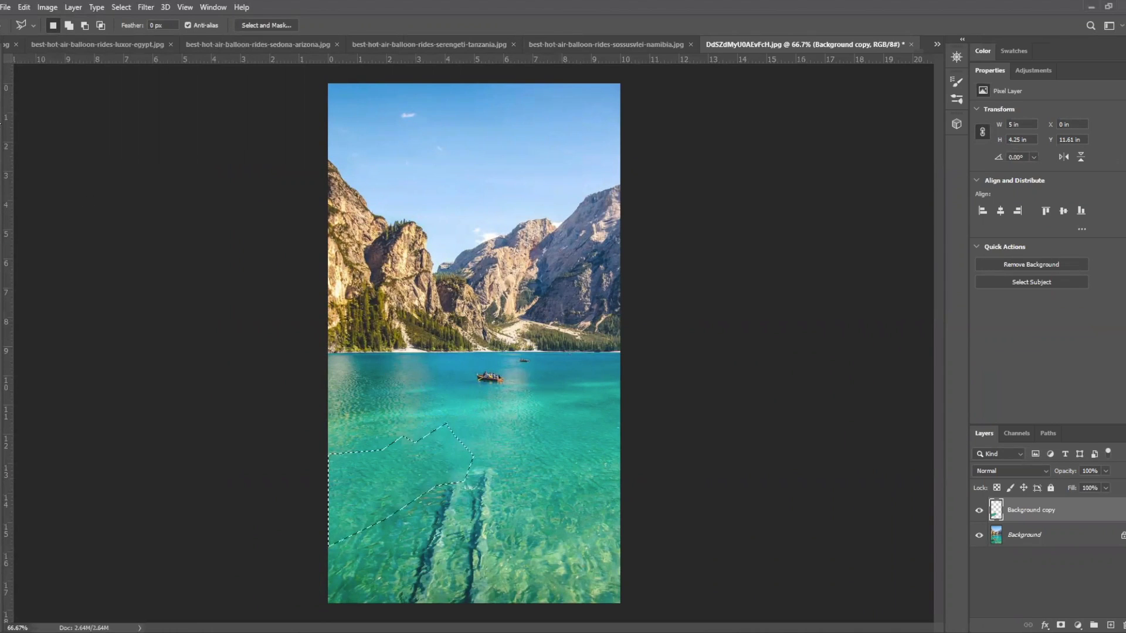
key("m")
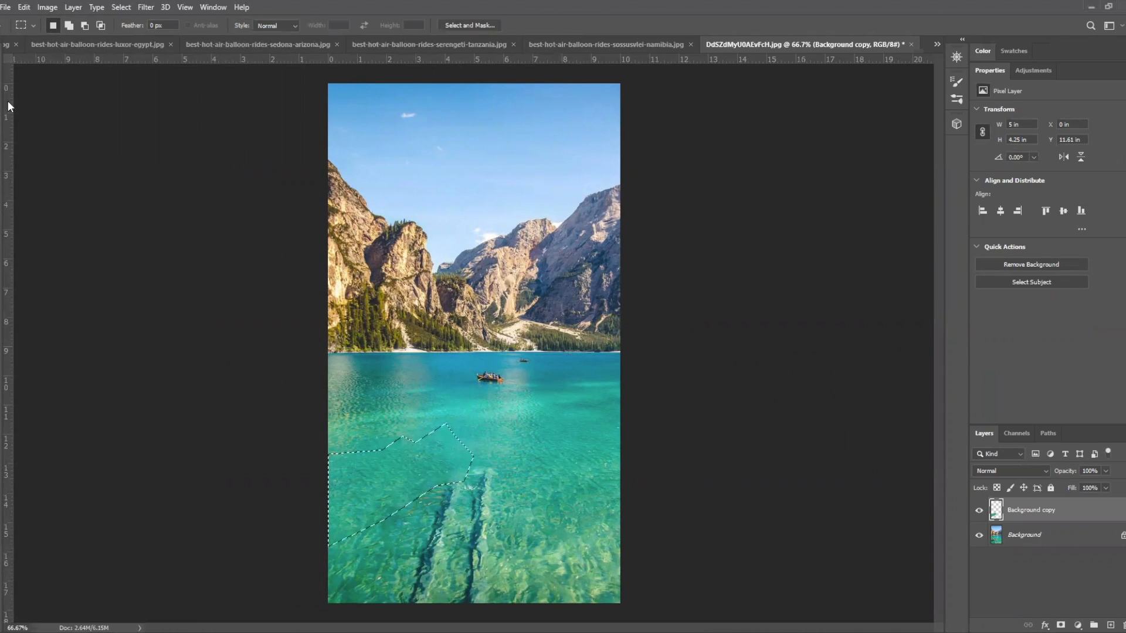
left_click_drag(466, 365, 510, 392)
Step: Try to fill the selected mid-lake boat using Content-Aware contents on the Background copy layer
right_click(495, 378)
left_click(550, 525)
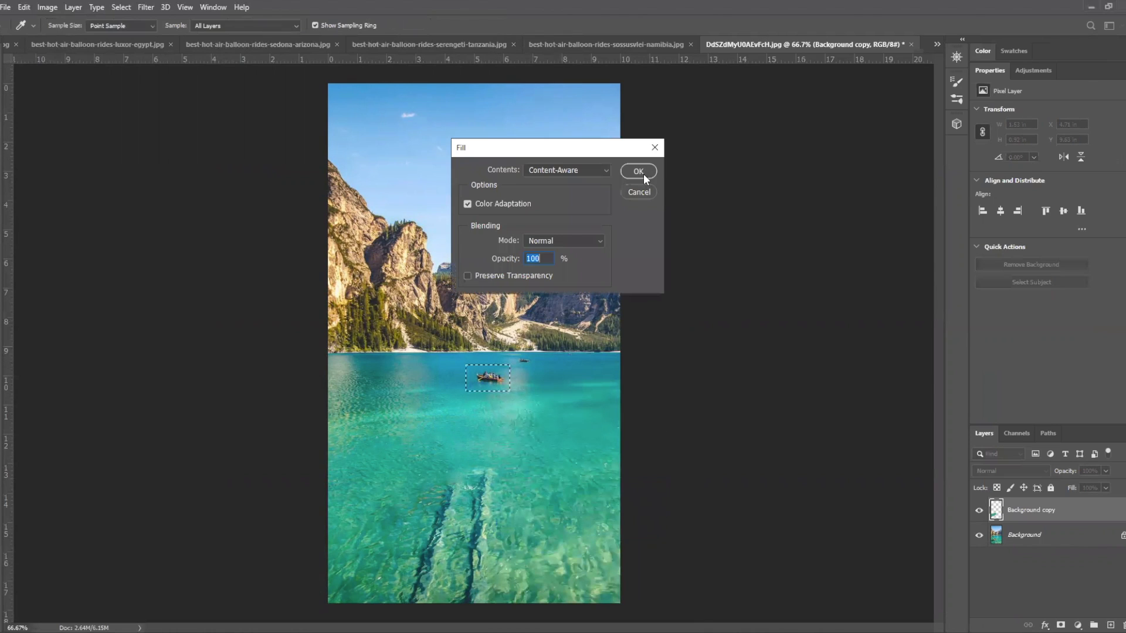
left_click(642, 172)
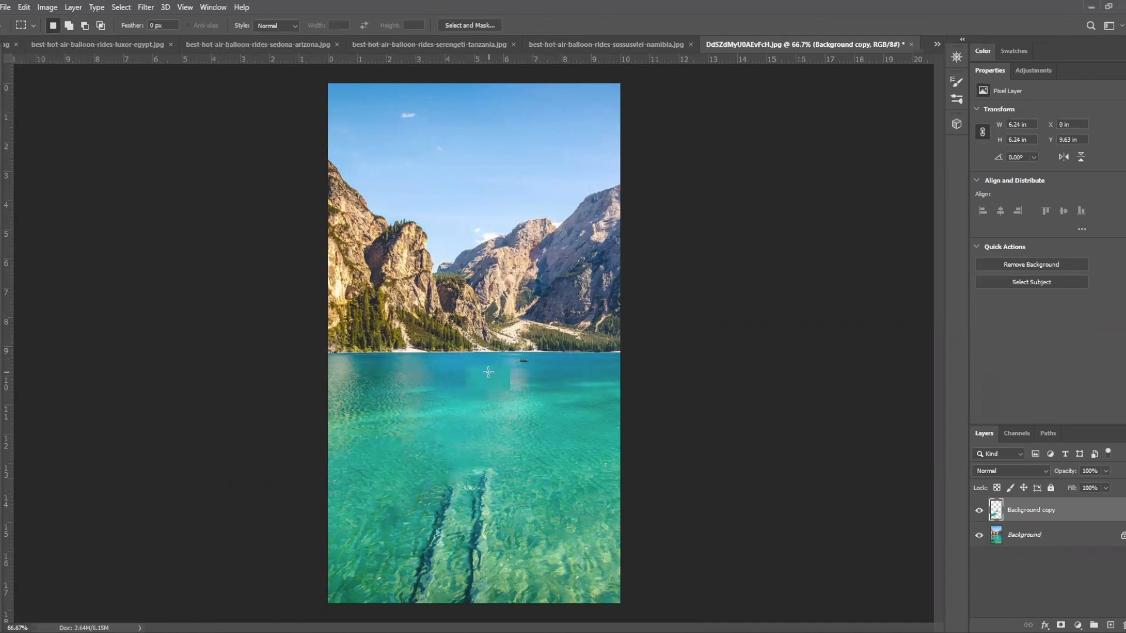
key("ctrl+z")
scroll(505, 366, "up", 2)
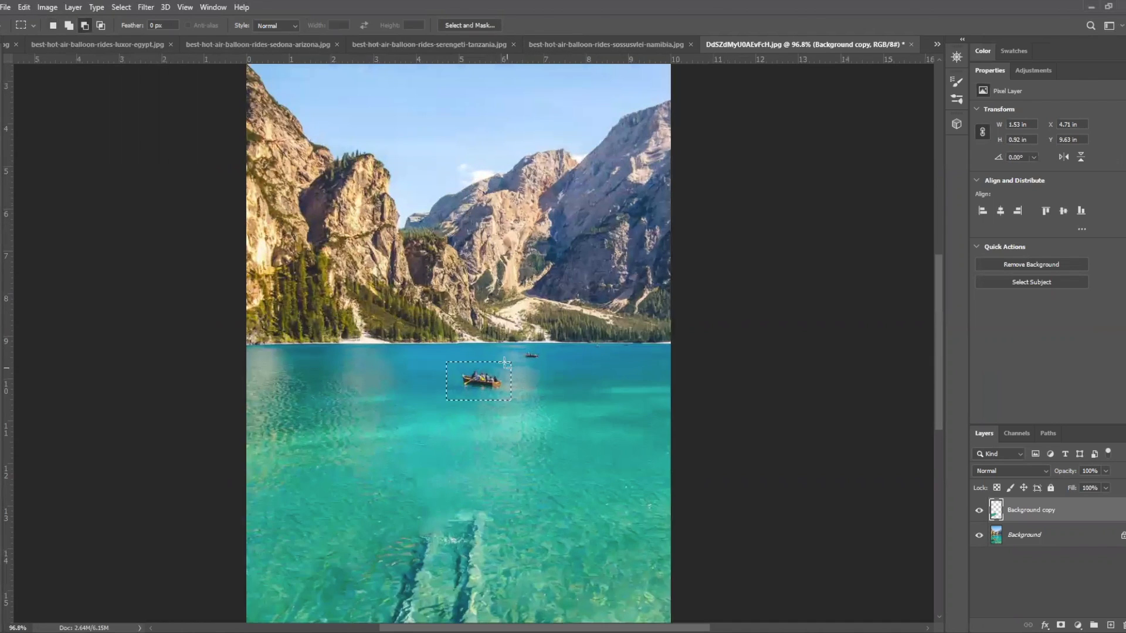
scroll(505, 363, "up", 1)
left_click(48, 7)
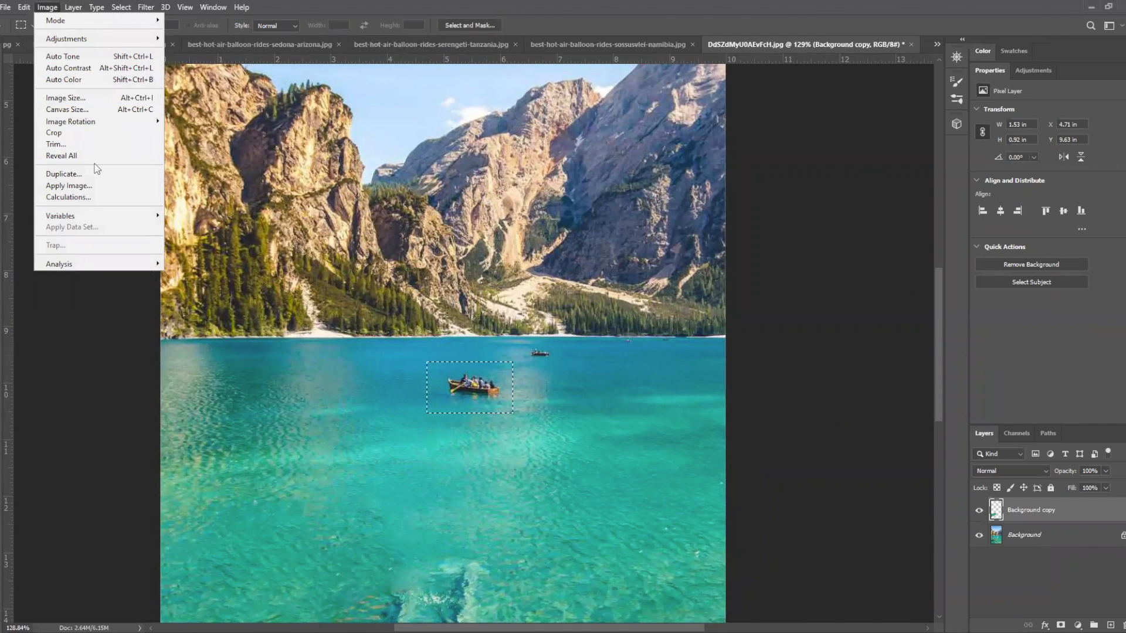
mouse_move(24, 7)
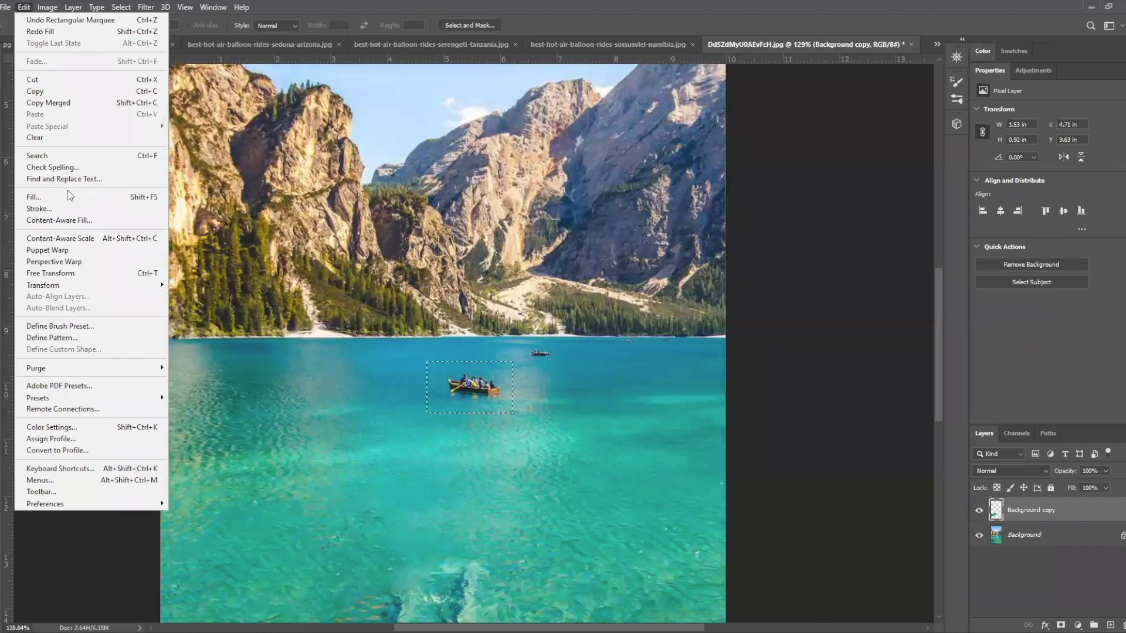
left_click(63, 220)
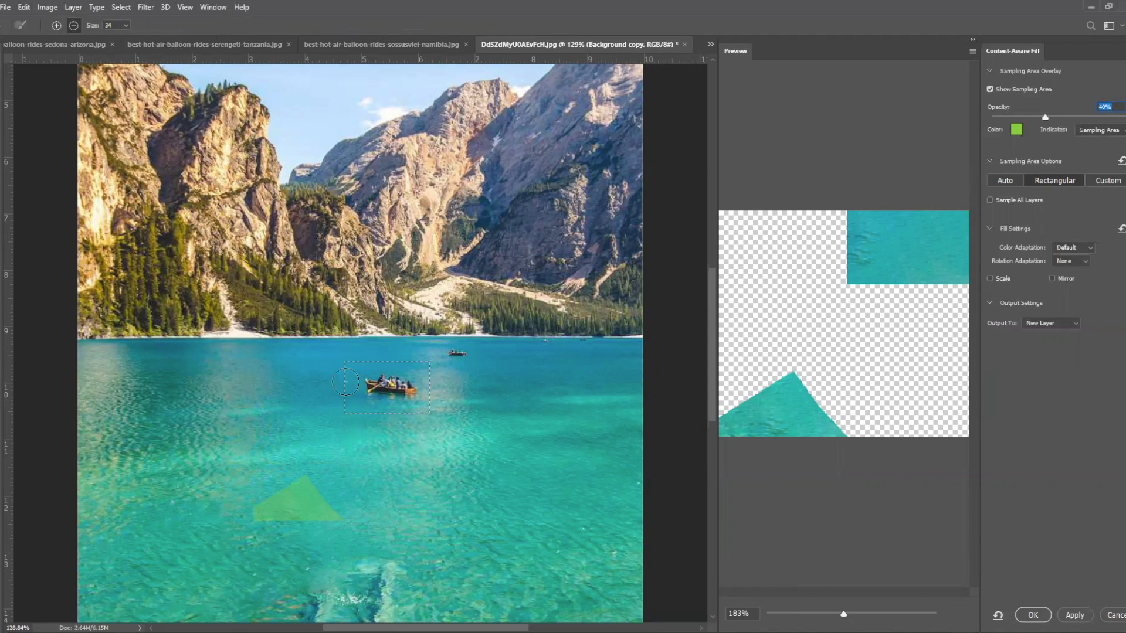
key("alt")
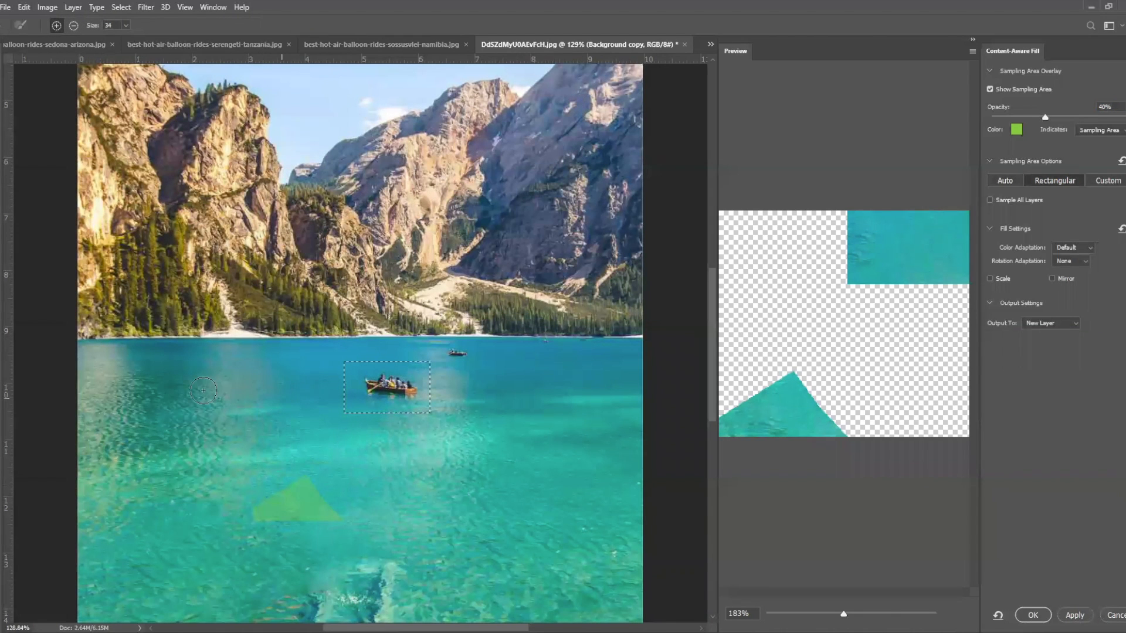
scroll(275, 332, "down", 3)
scroll(275, 332, "down", 1)
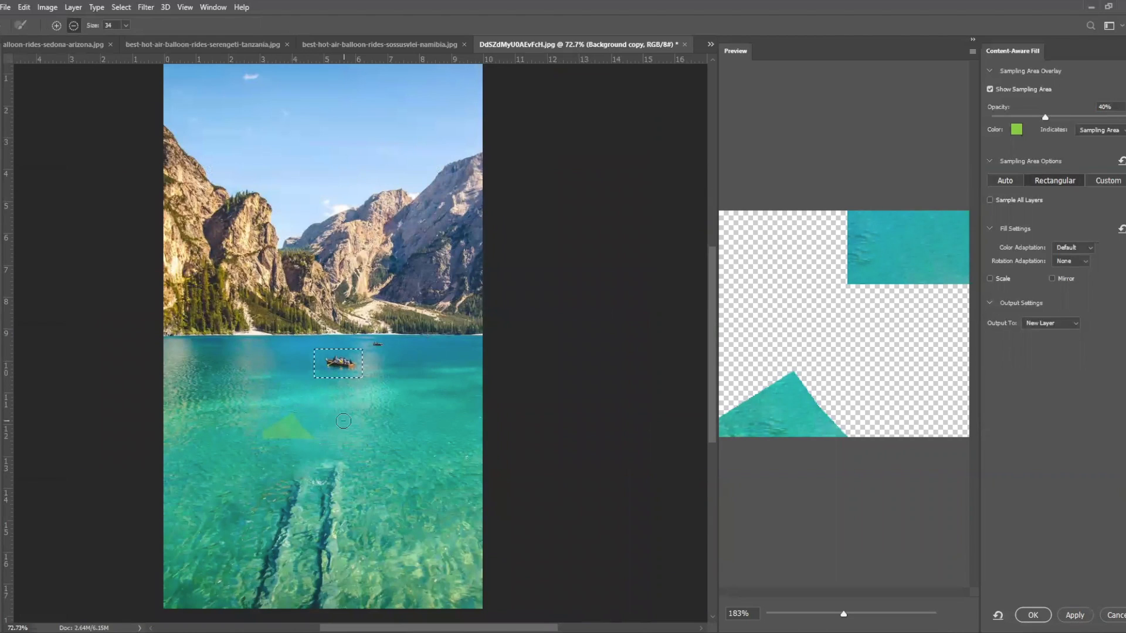
left_click(56, 25)
left_click(1115, 615)
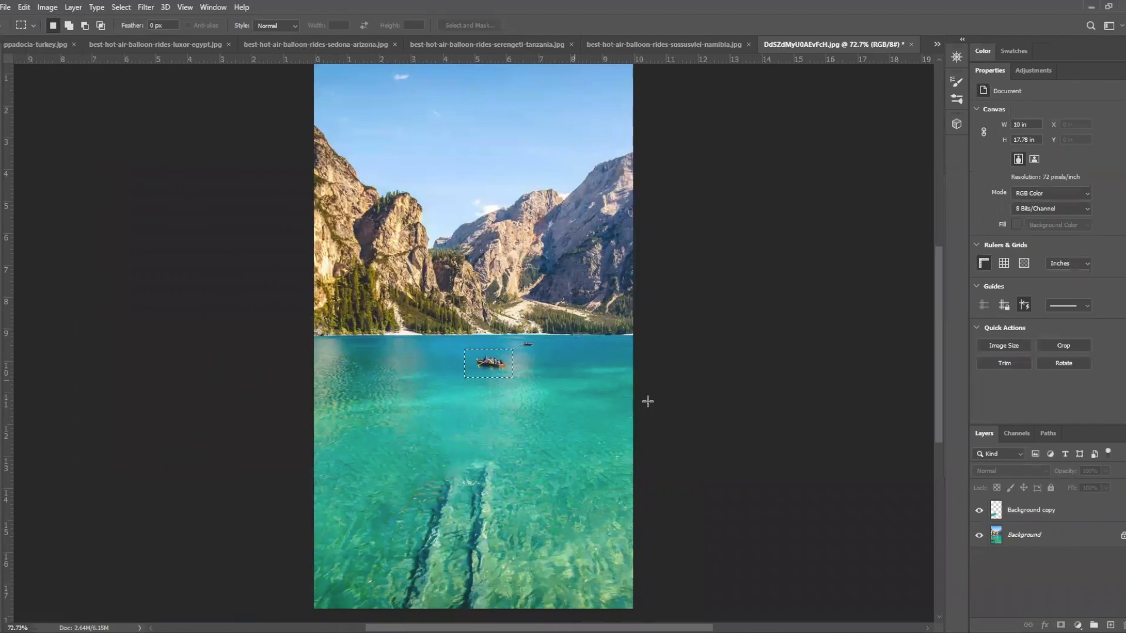
Step: Make the Background layer active and fill the selected mid-lake boat using Content-Aware contents
left_click(1062, 515)
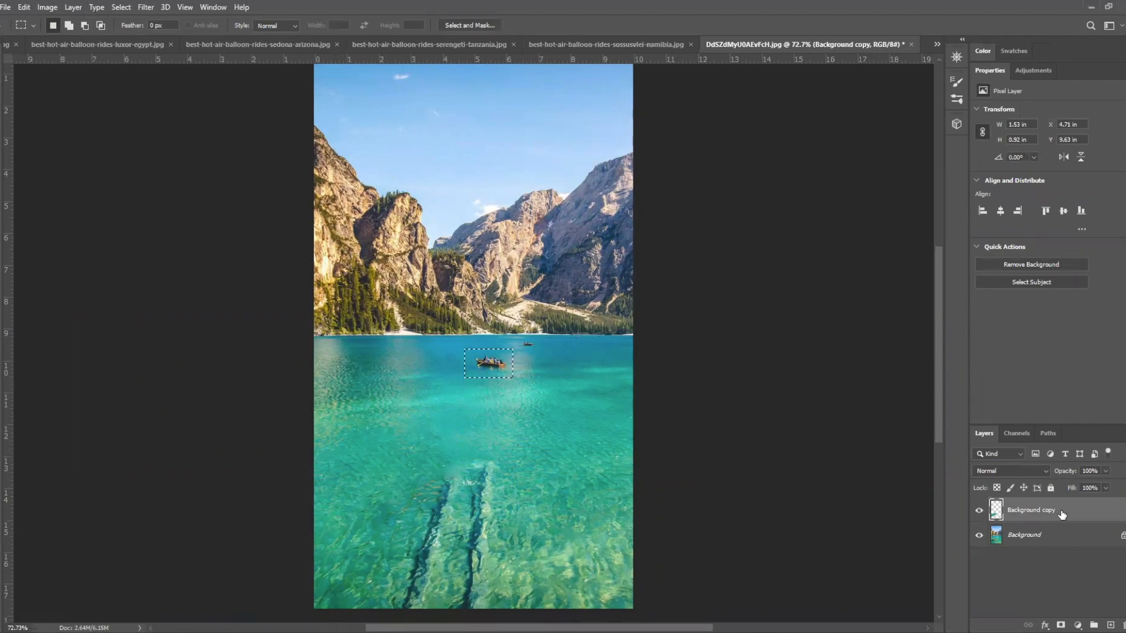
left_click(1050, 536)
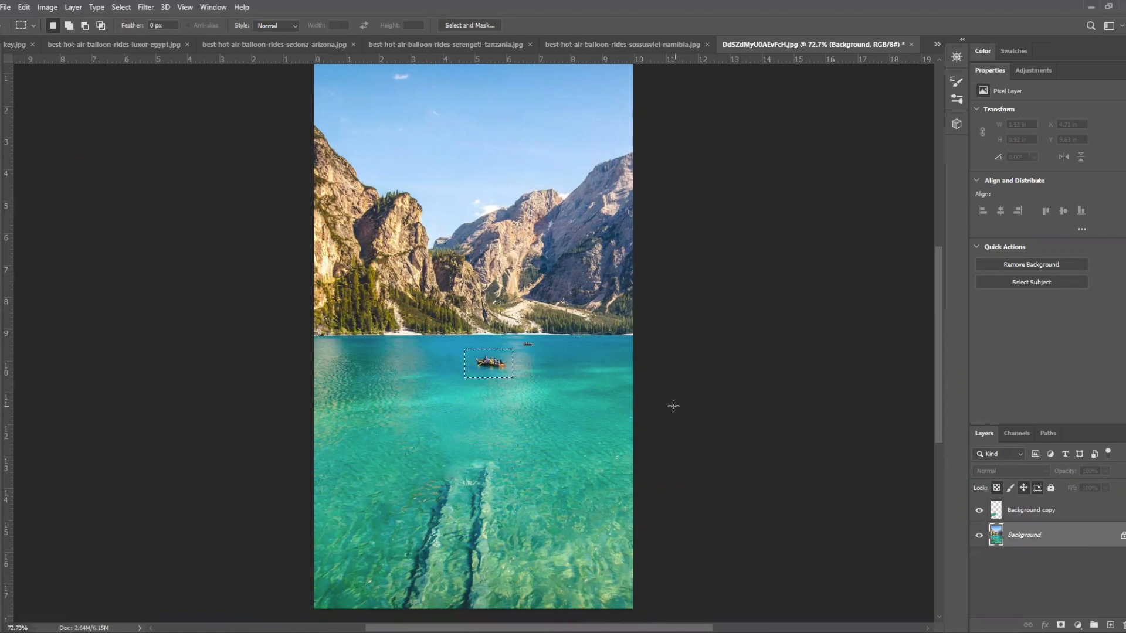
right_click(500, 361)
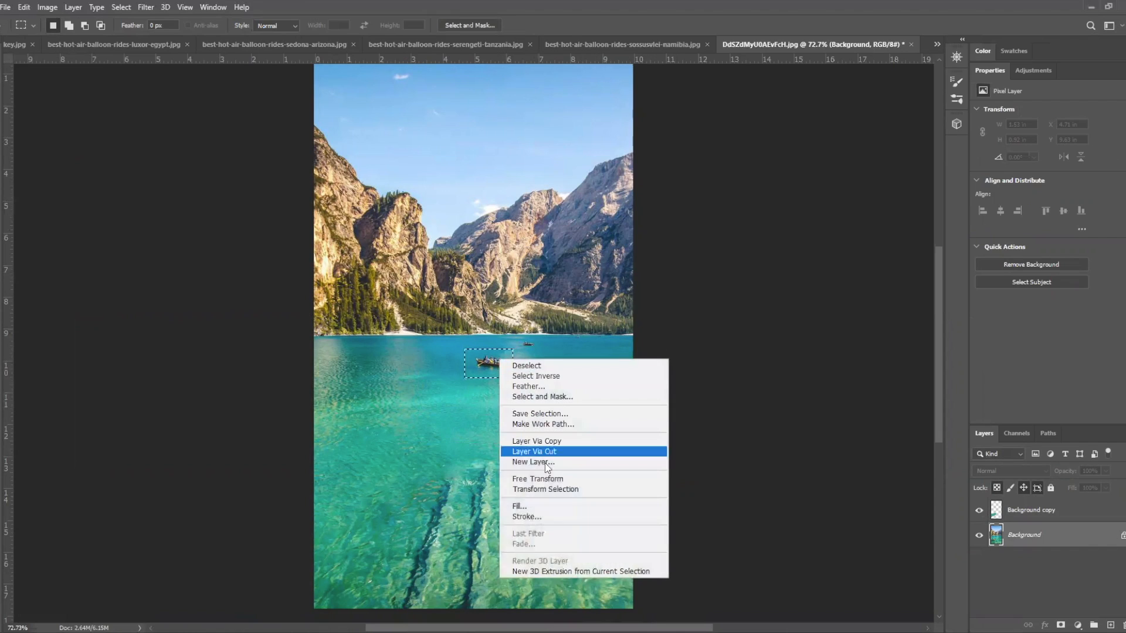
left_click(551, 505)
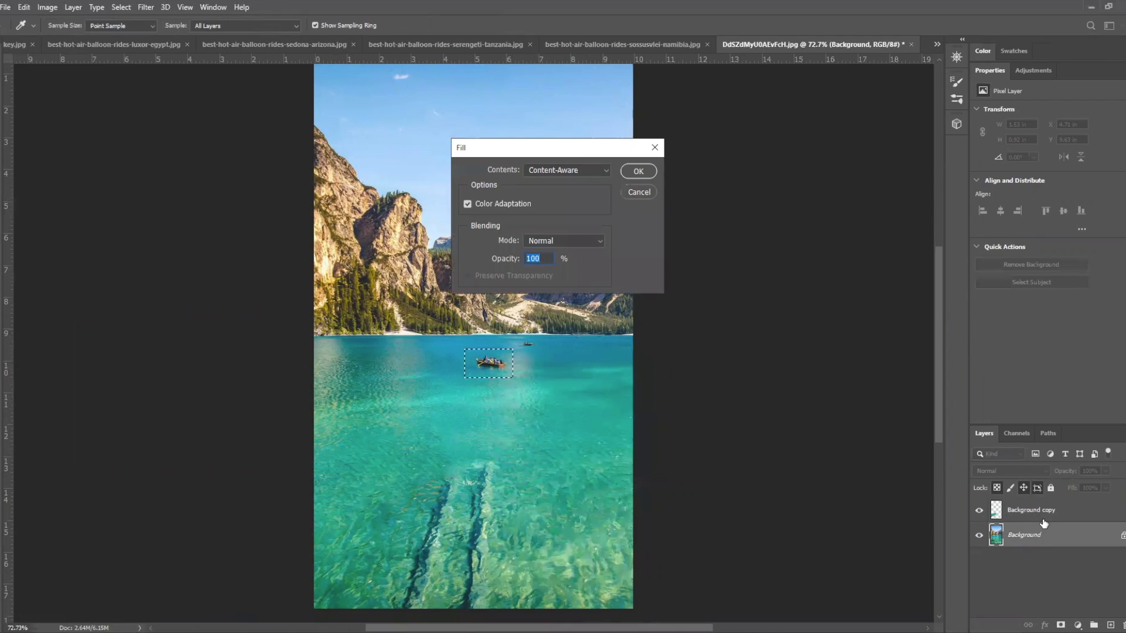
left_click(629, 170)
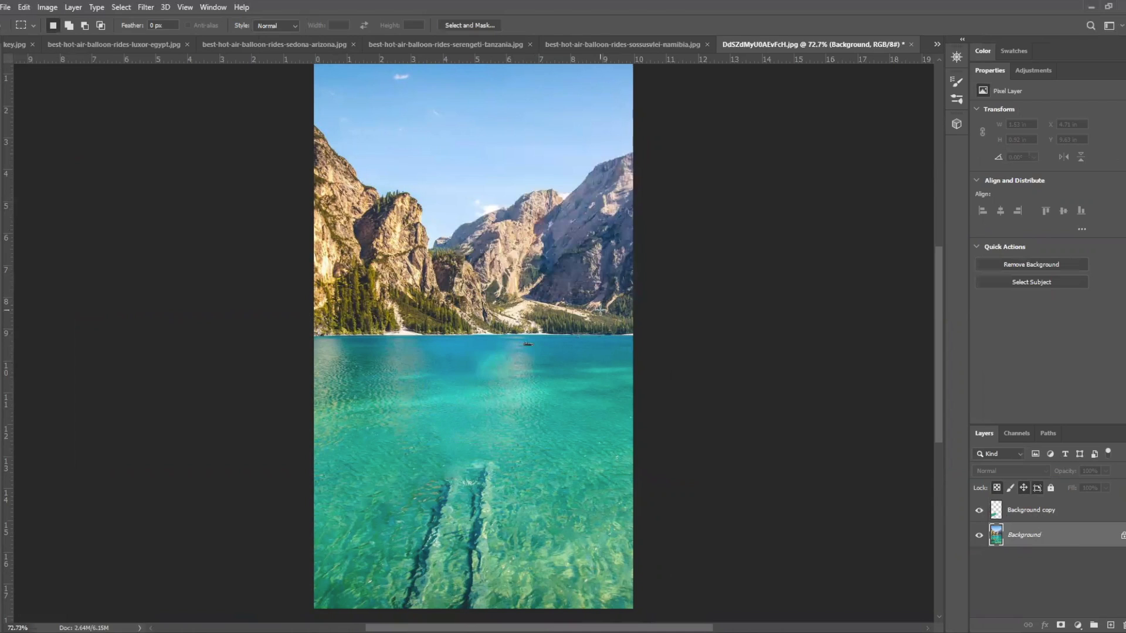
Step: Marquee the tiny boat near the far shore, fill it using Content-Aware contents on the Background layer, and deselect
left_click_drag(509, 344, 550, 358)
right_click(537, 351)
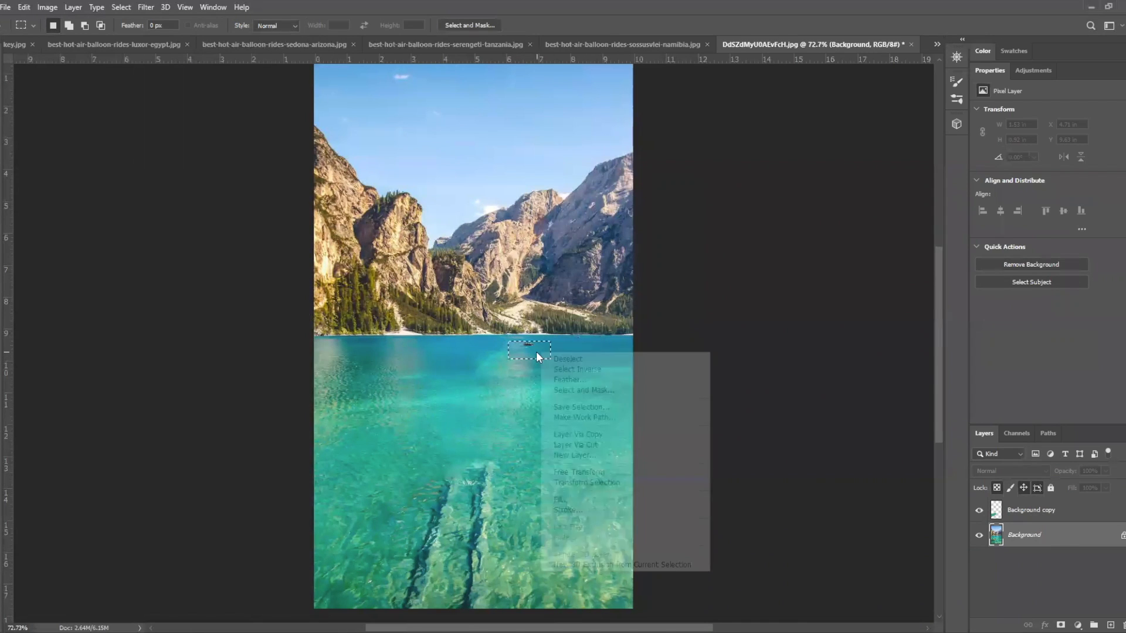
left_click(565, 501)
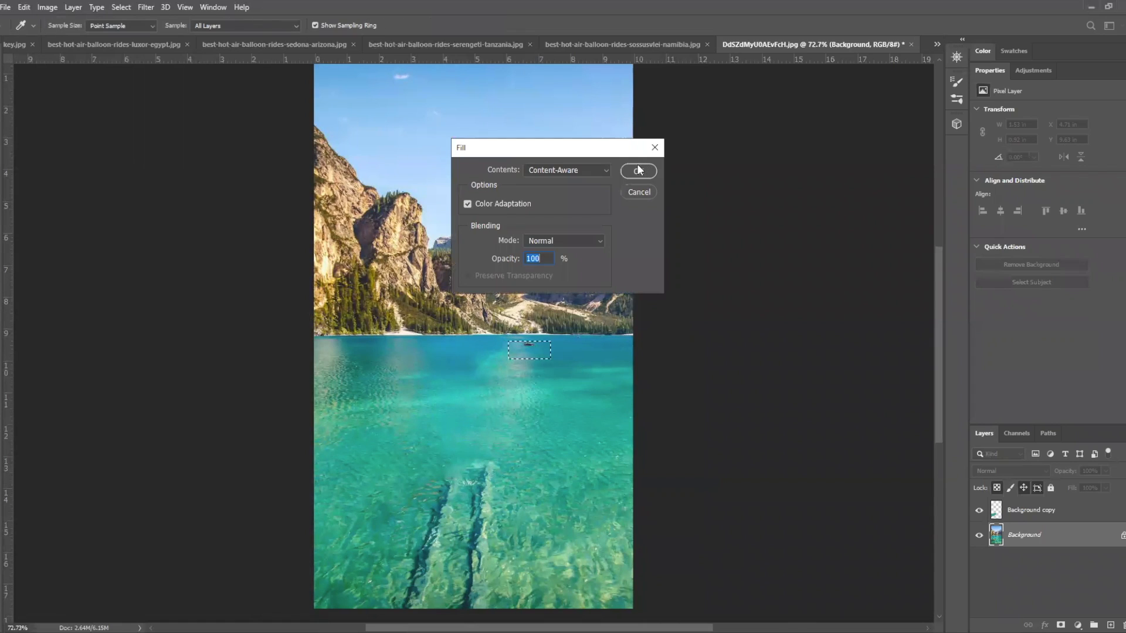
left_click(639, 171)
key("ctrl+d")
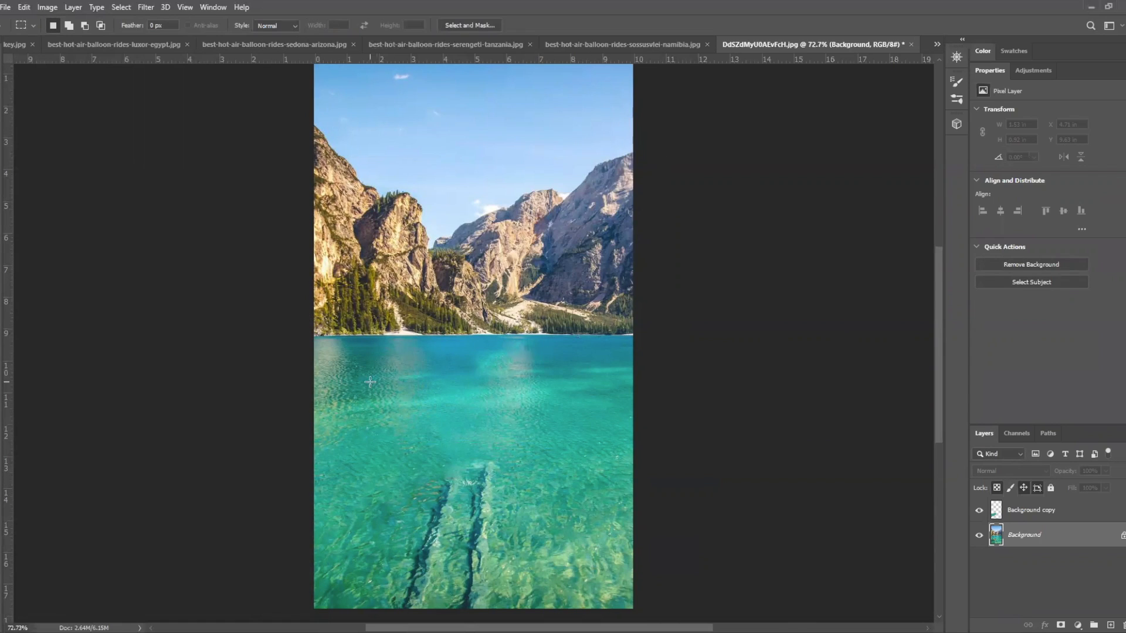